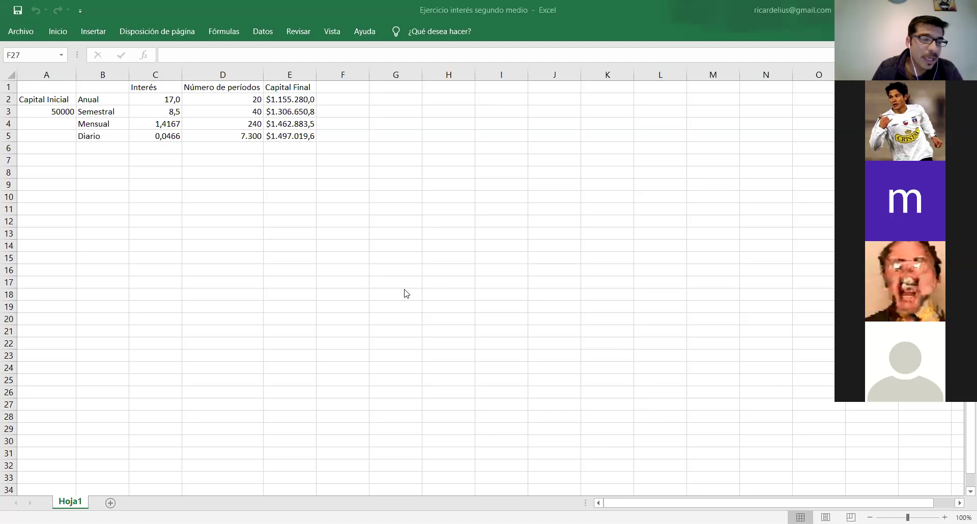
Set the worksheet zoom to 200% and auto-fit the Capital Final column to its contents.
click(60, 101)
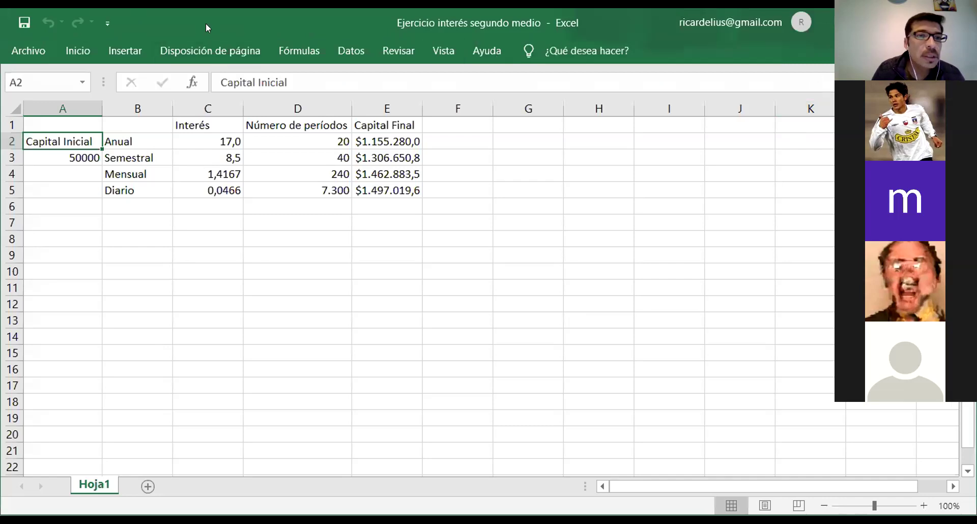
click(440, 55)
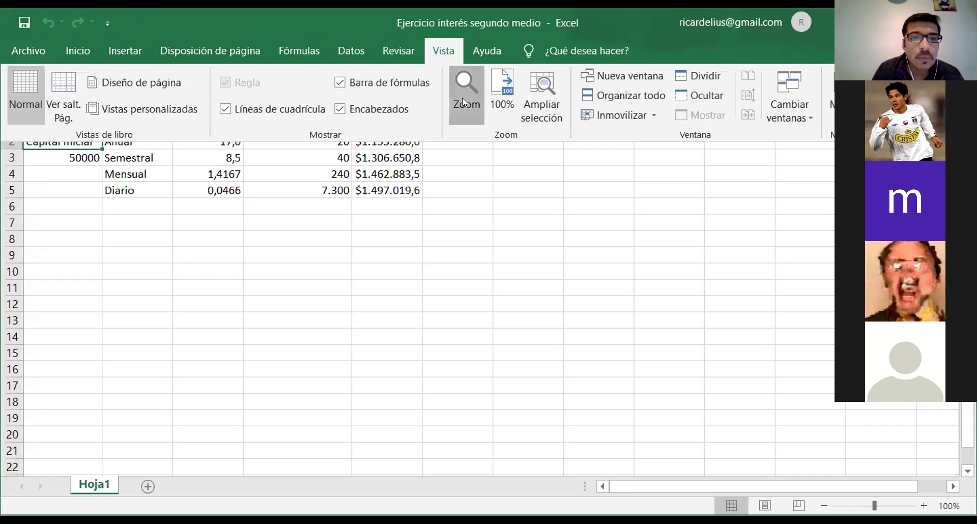
click(462, 97)
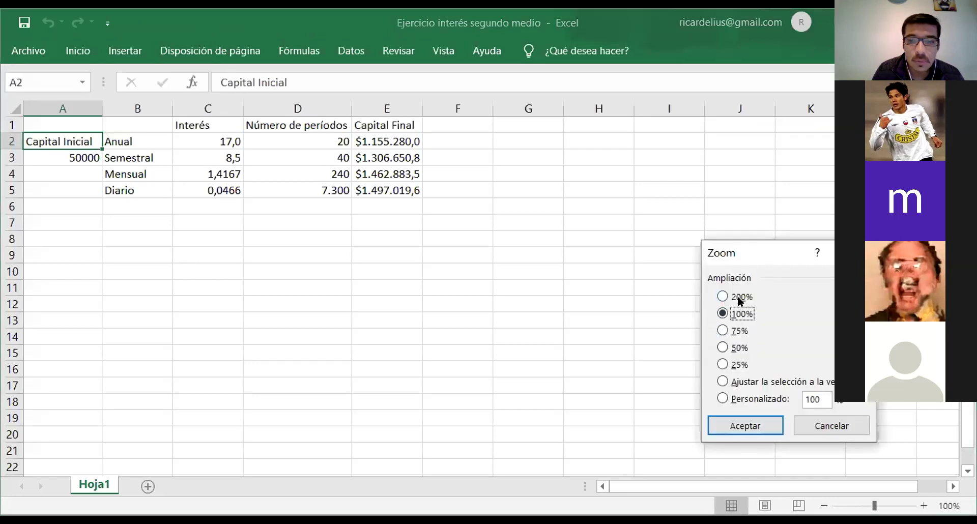
click(734, 297)
click(762, 429)
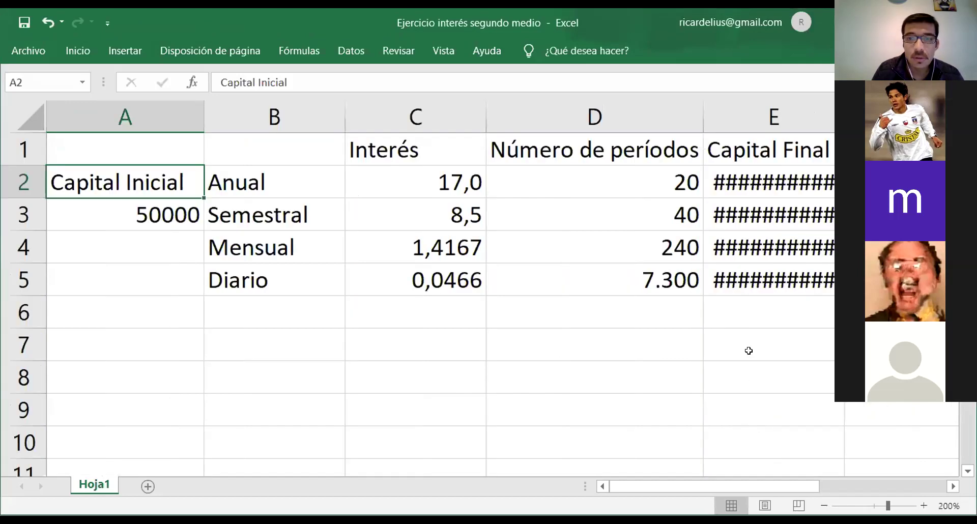
double_click(844, 116)
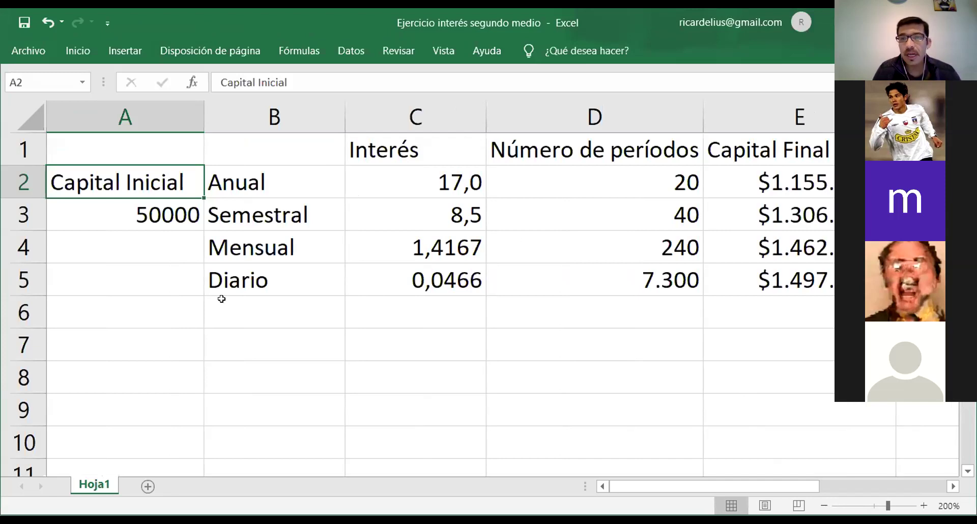
Examine the initial capital in A3 and the annual and semiannual interest entries in C2 and C3.
click(167, 218)
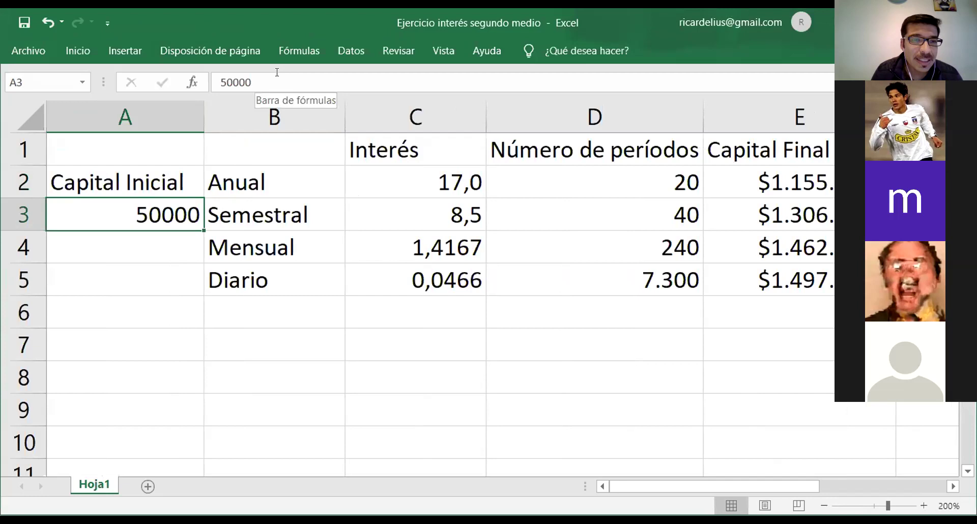
click(260, 79)
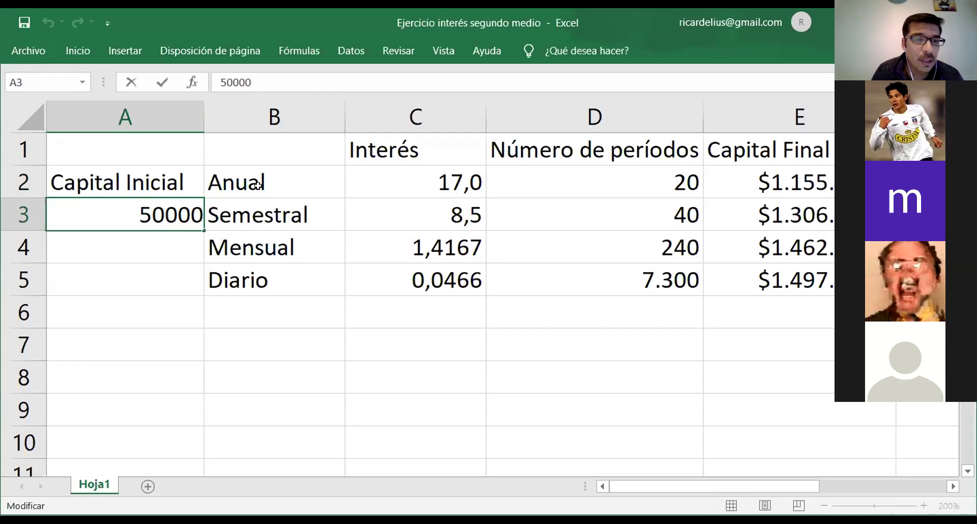
click(428, 177)
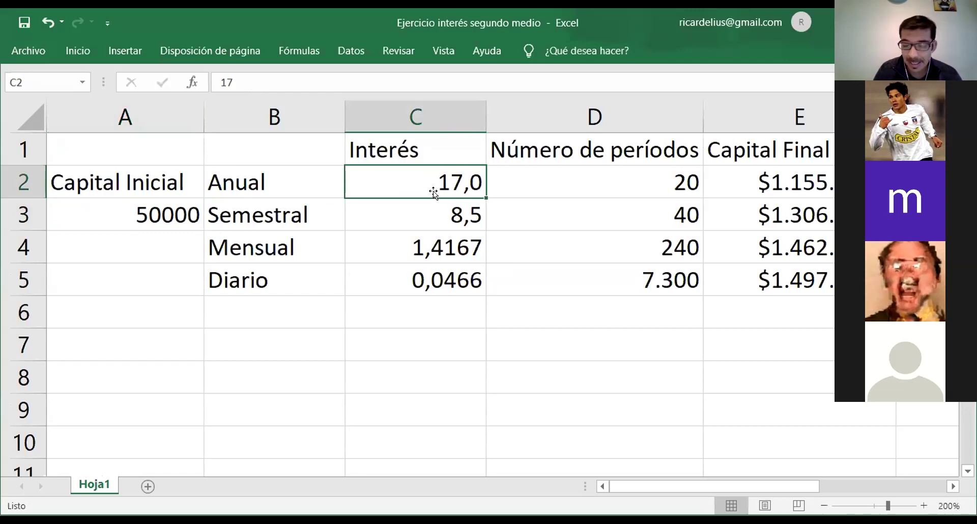
key(Down)
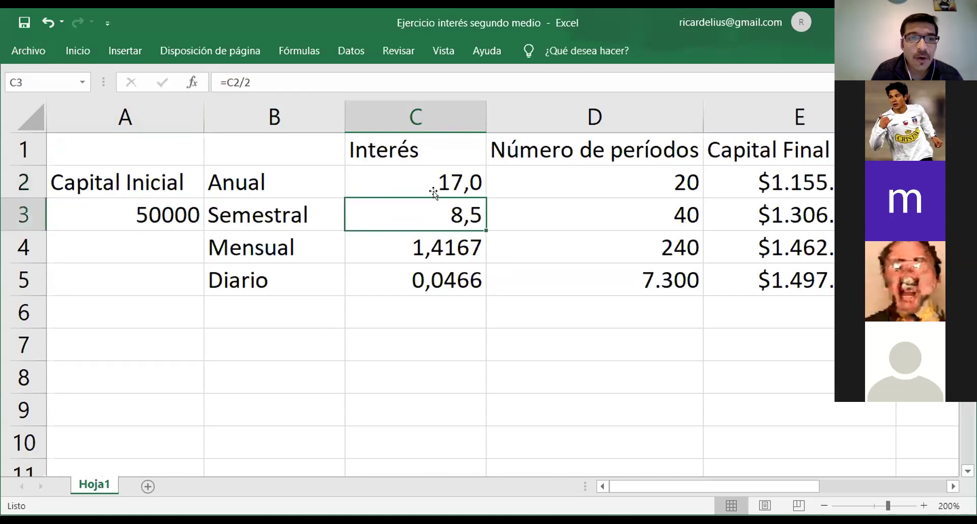
key(Up)
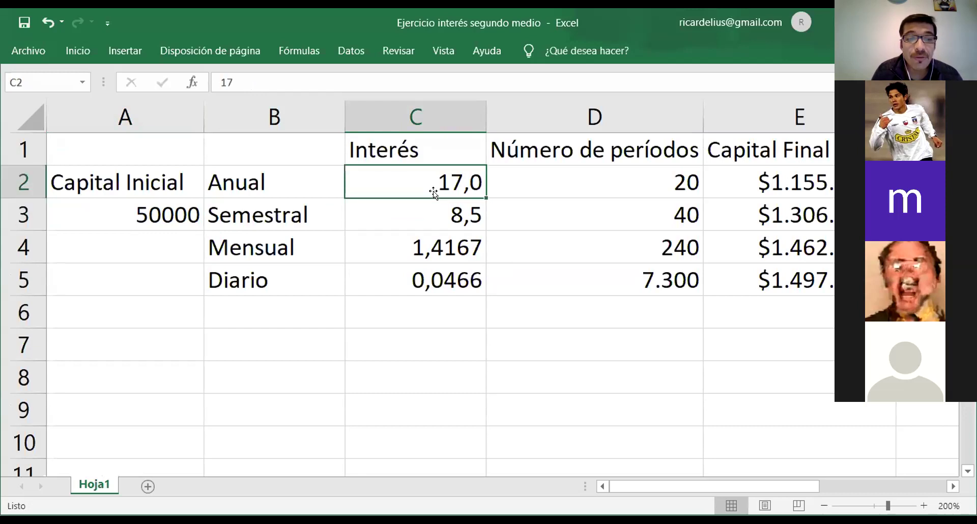
key(Down)
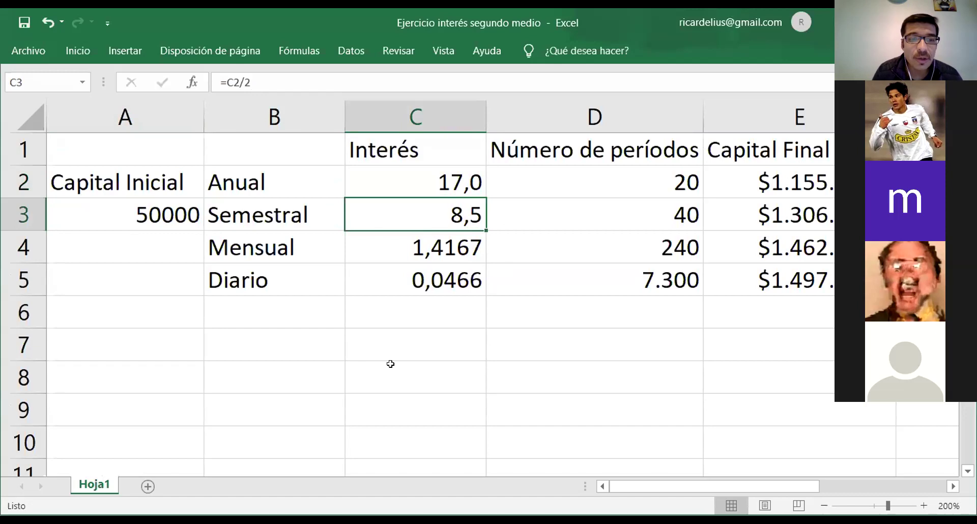
Calculate the semiannual interest rate in cell C7 with the formula =C2/2.
click(375, 337)
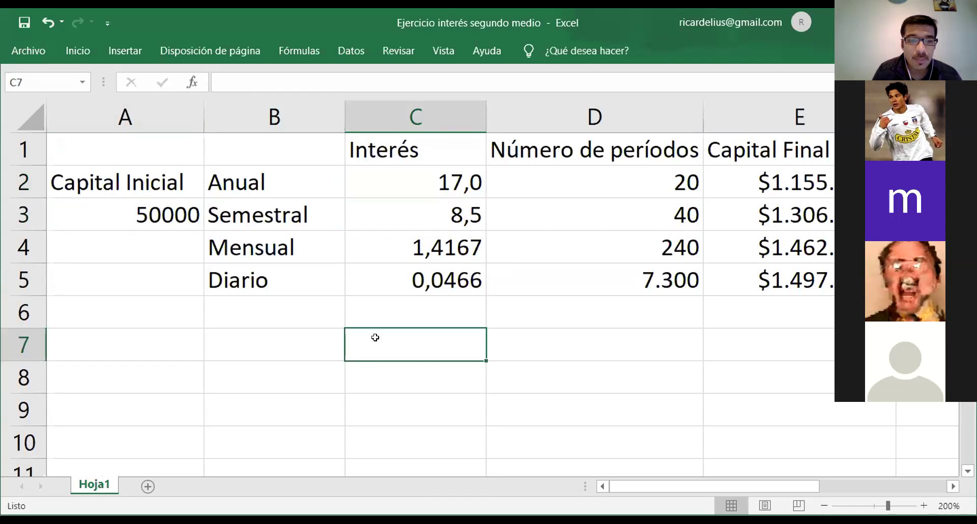
text(=)
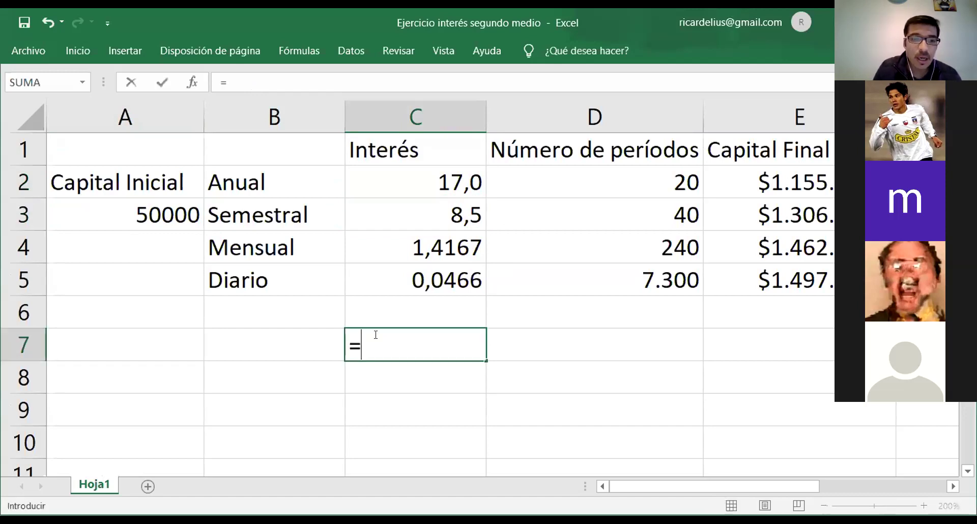
click(455, 180)
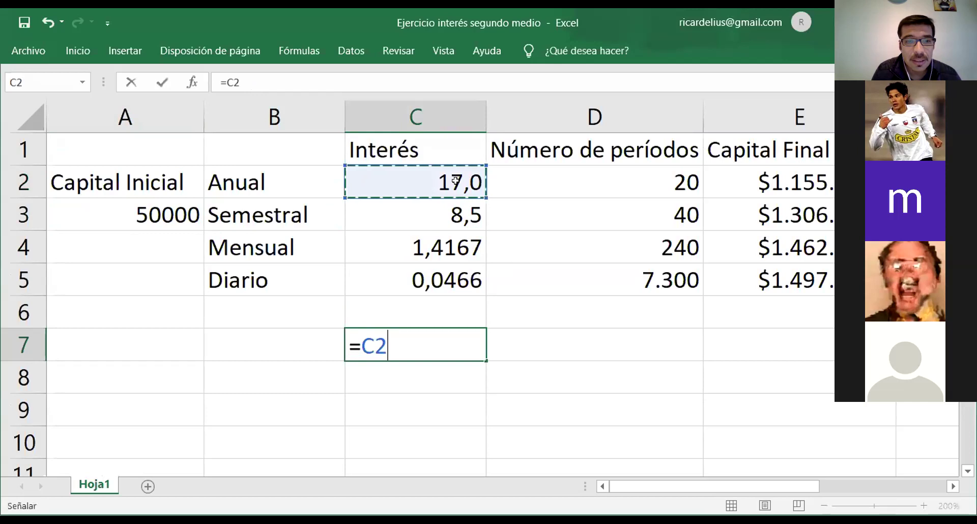
text(/)
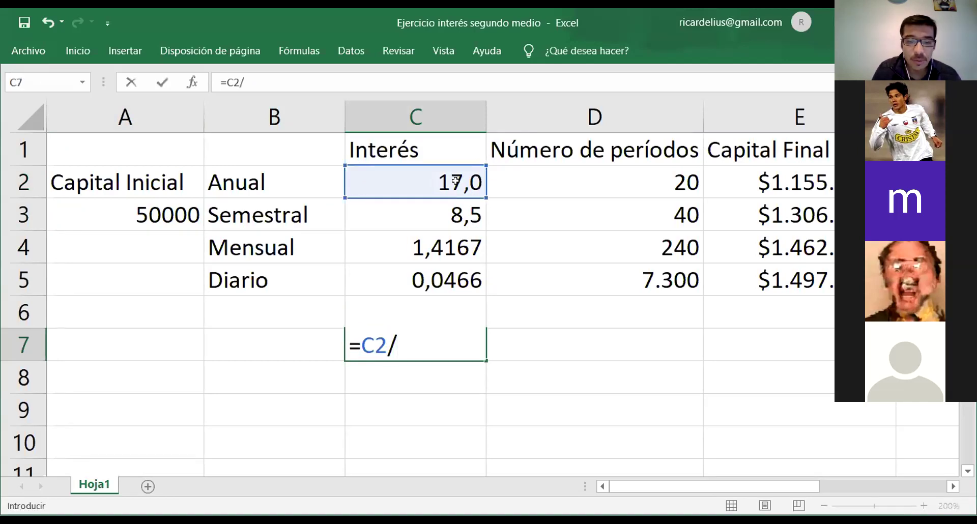
text(2)
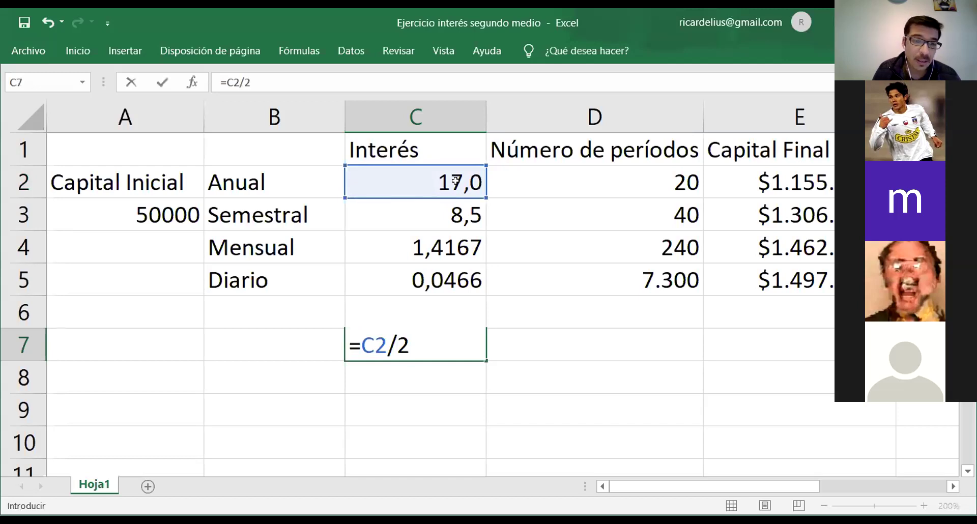
key(Return)
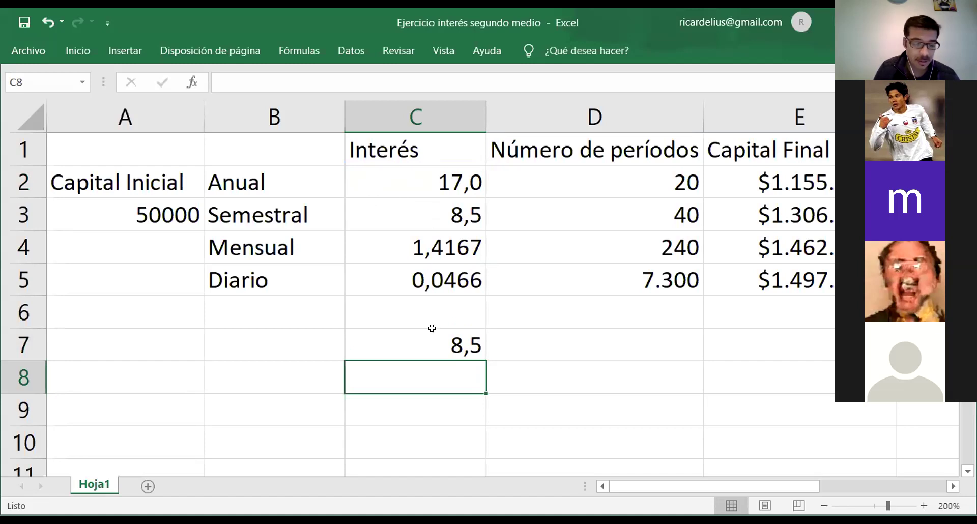
Calculate the monthly interest rate in cell C8 with the formula =C2/12.
text(=)
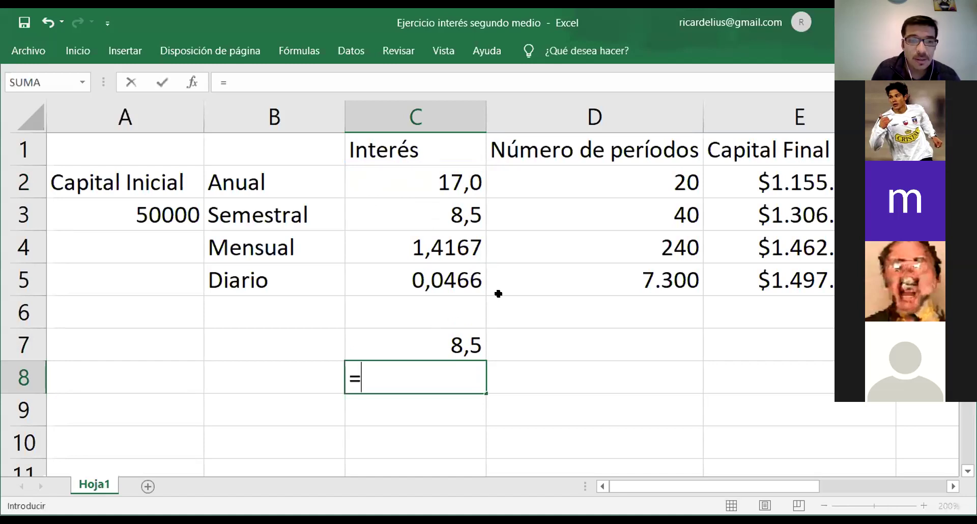
click(462, 187)
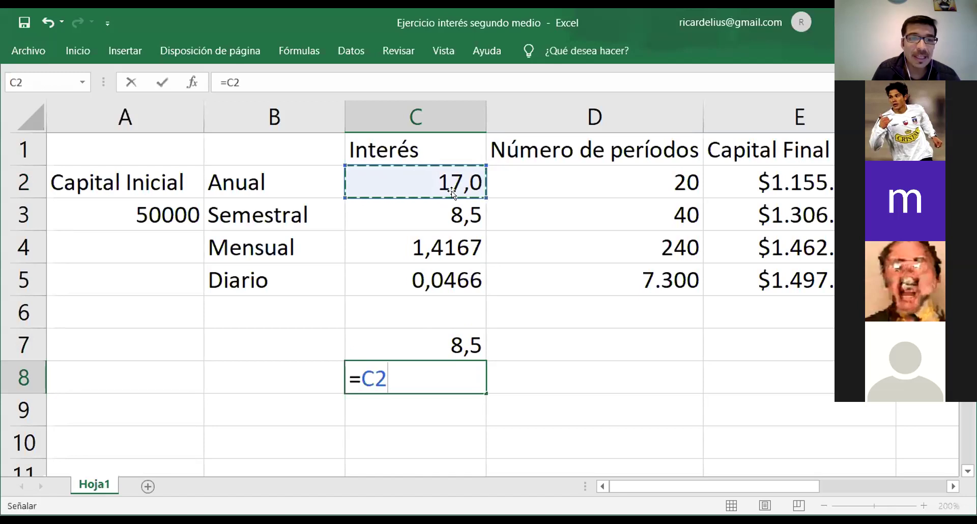
text(/)
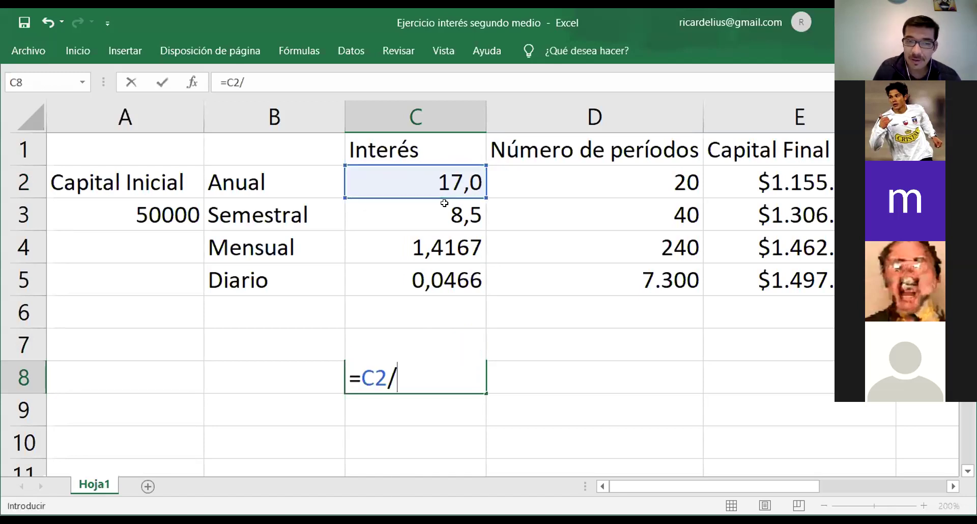
text(12)
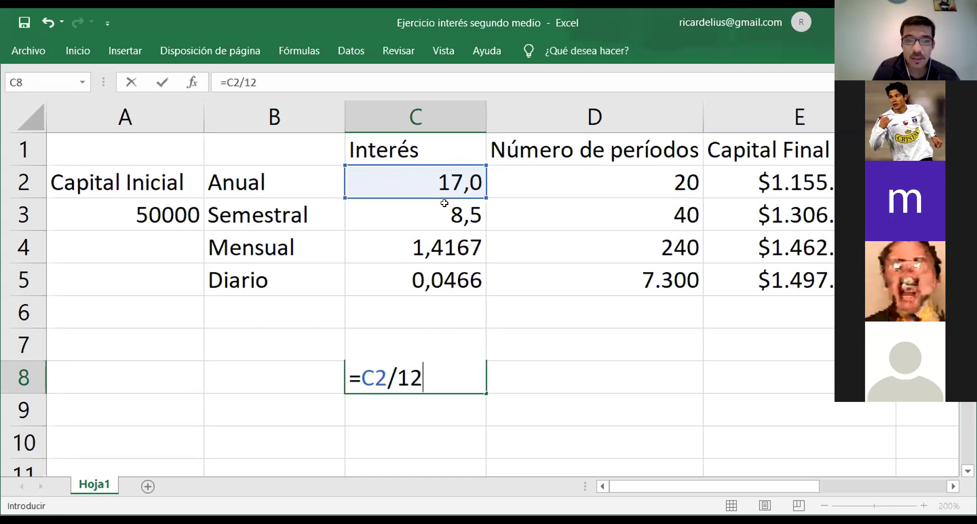
key(Return)
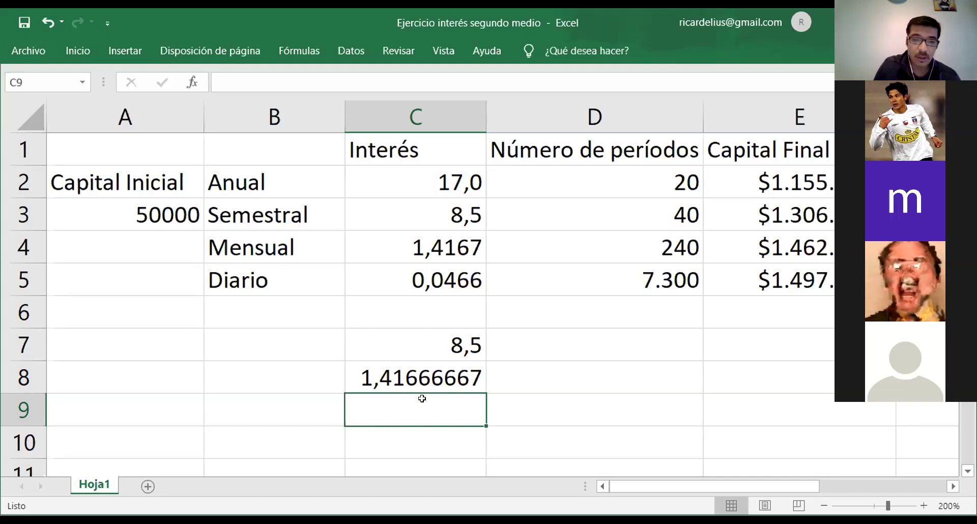
Calculate the daily interest rate in cell C9 with the formula =C2/365.
text(=)
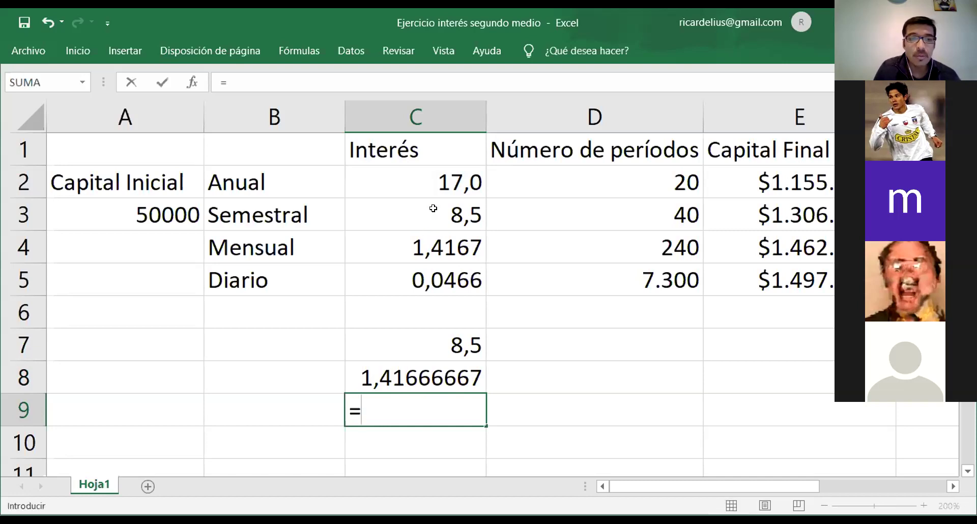
click(442, 177)
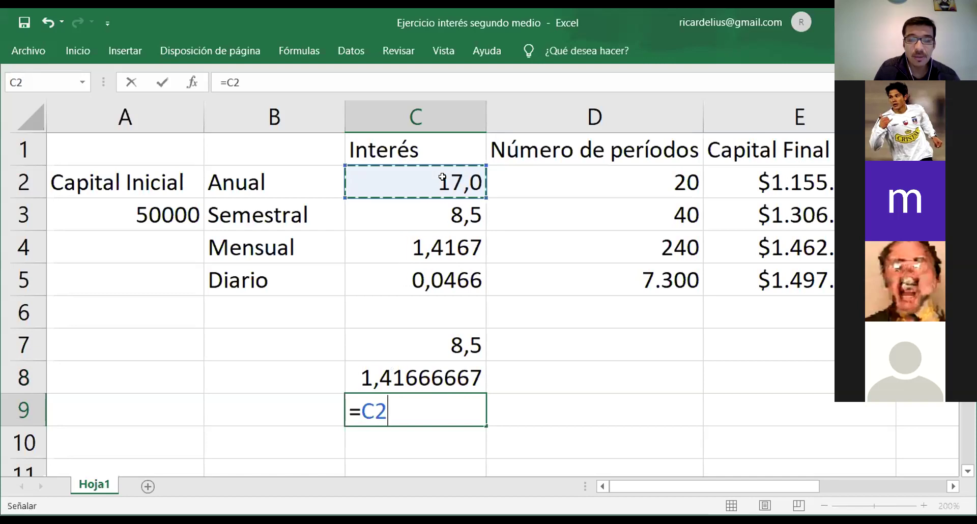
text(/365)
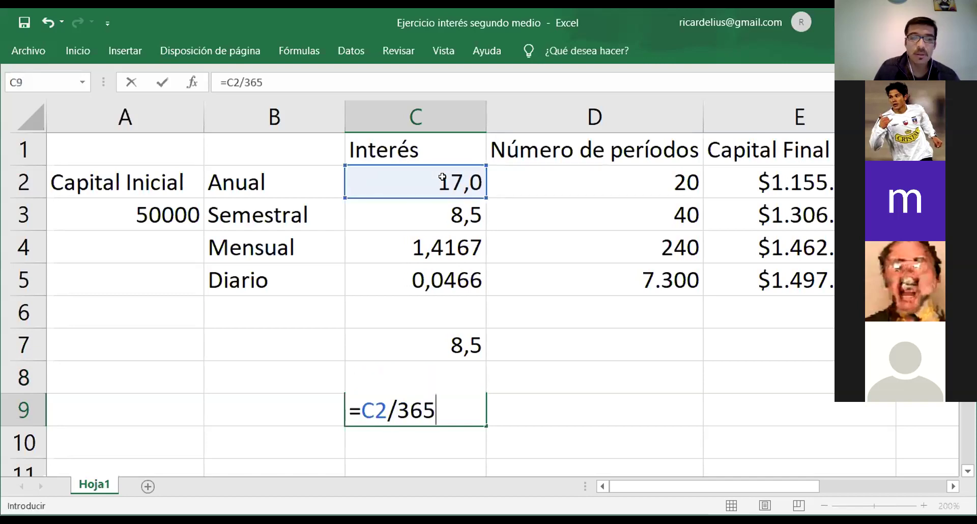
key(Return)
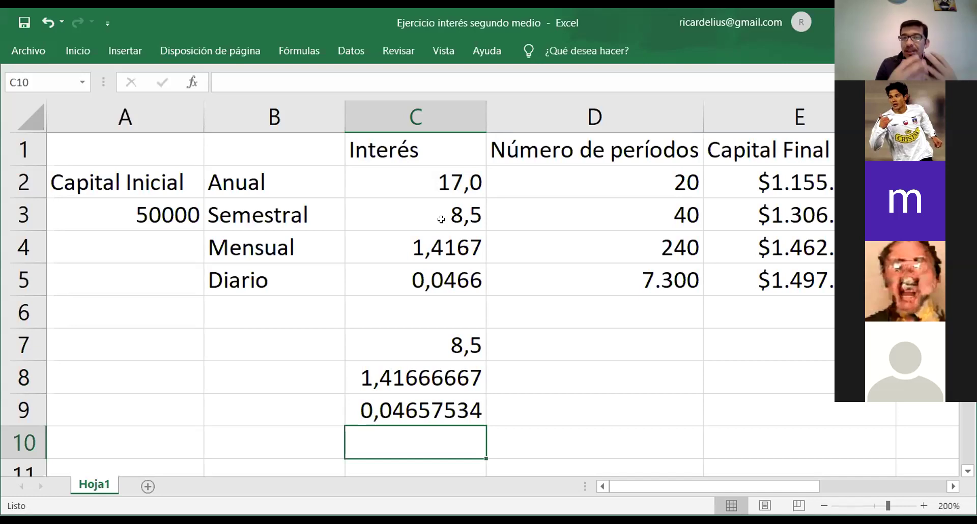
Examine the number-of-periods entries in D2 to D5, comparing the annual value with the formulas for the other periods.
click(626, 186)
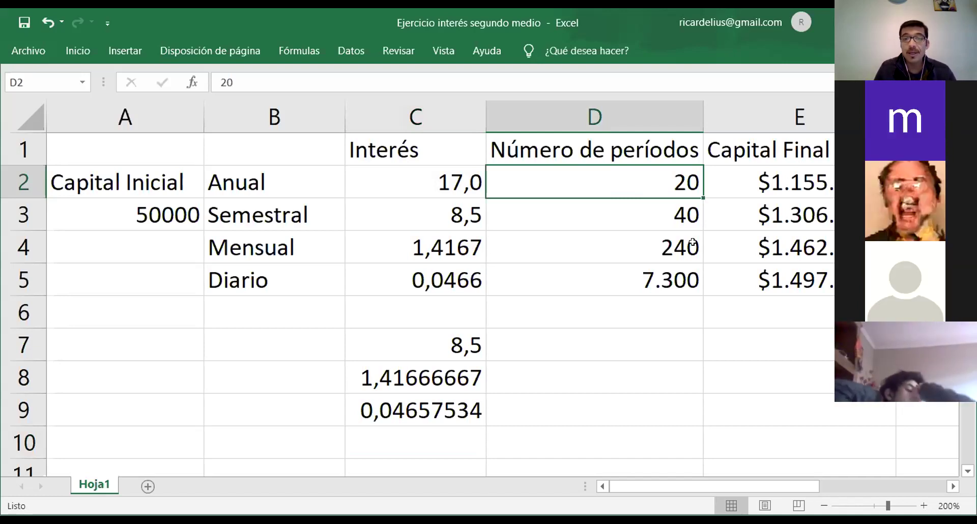
click(669, 219)
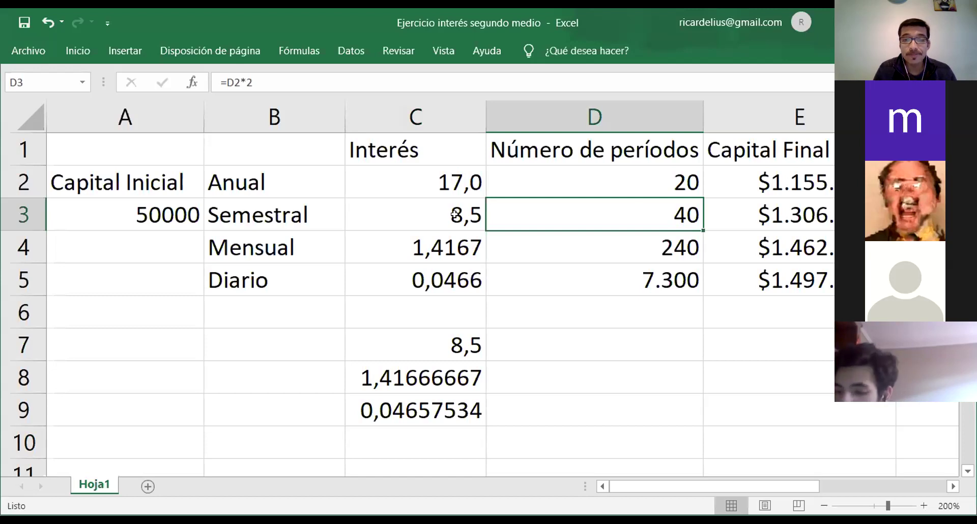
click(604, 246)
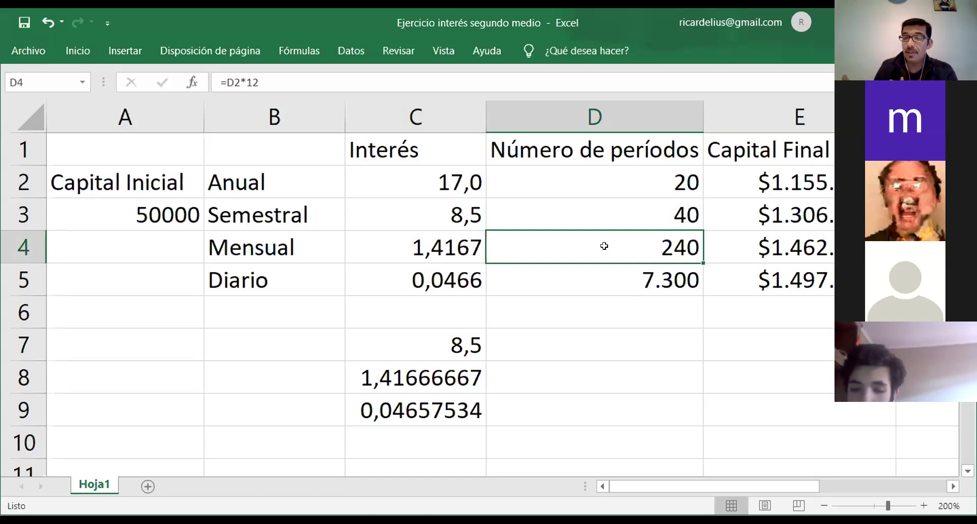
click(610, 285)
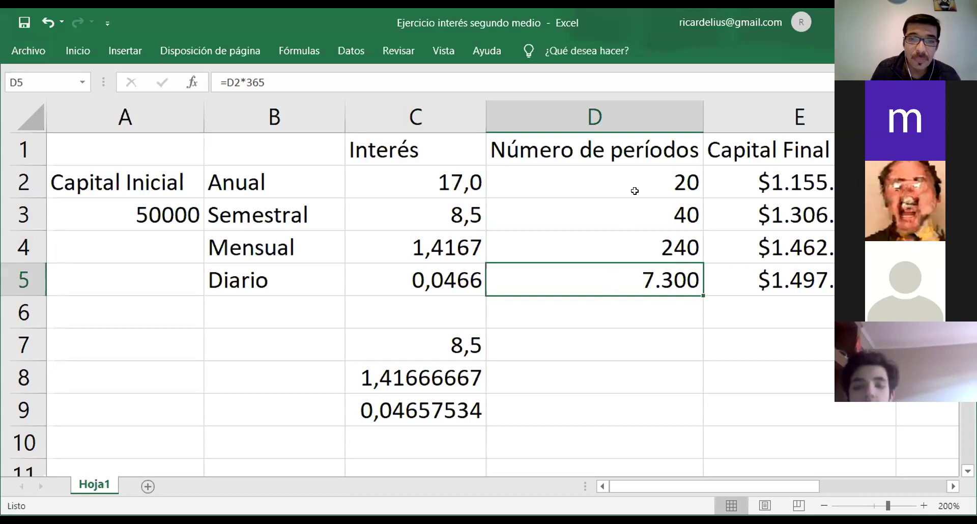
click(614, 187)
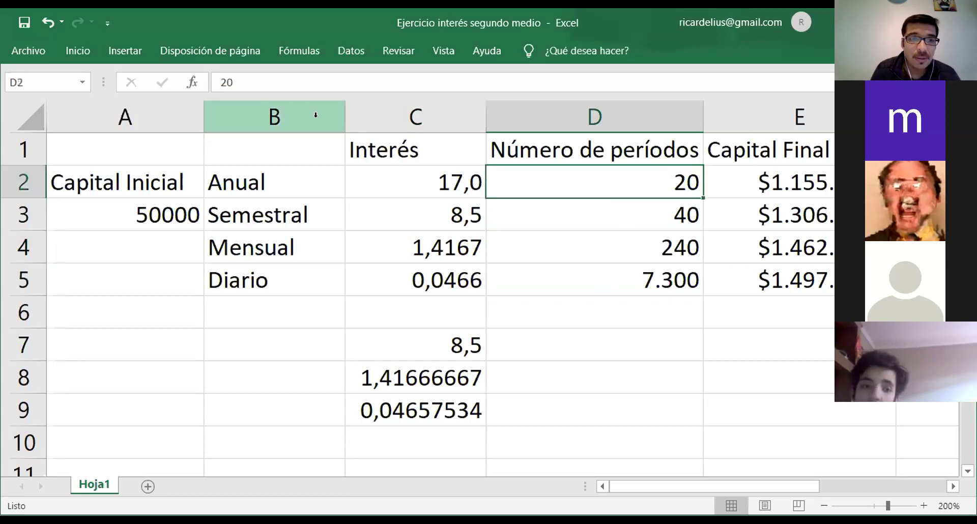
click(236, 80)
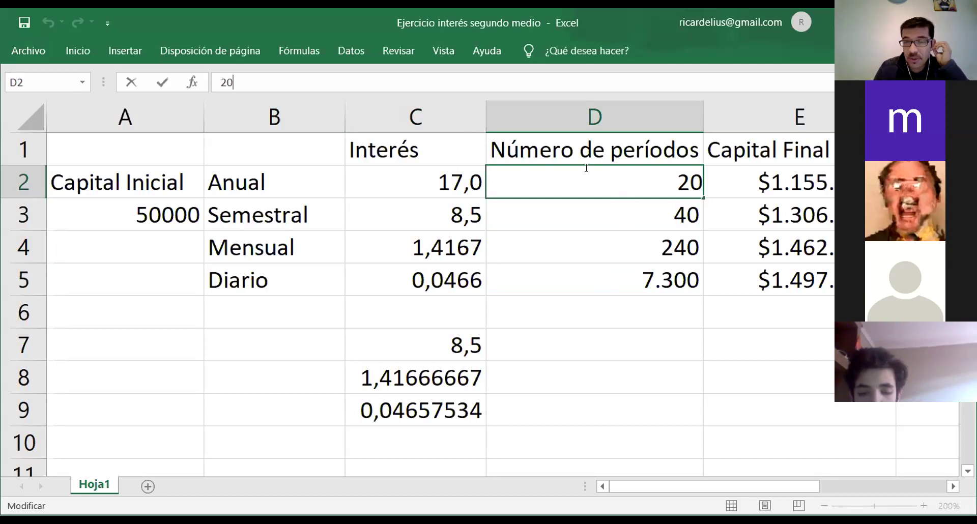
click(613, 212)
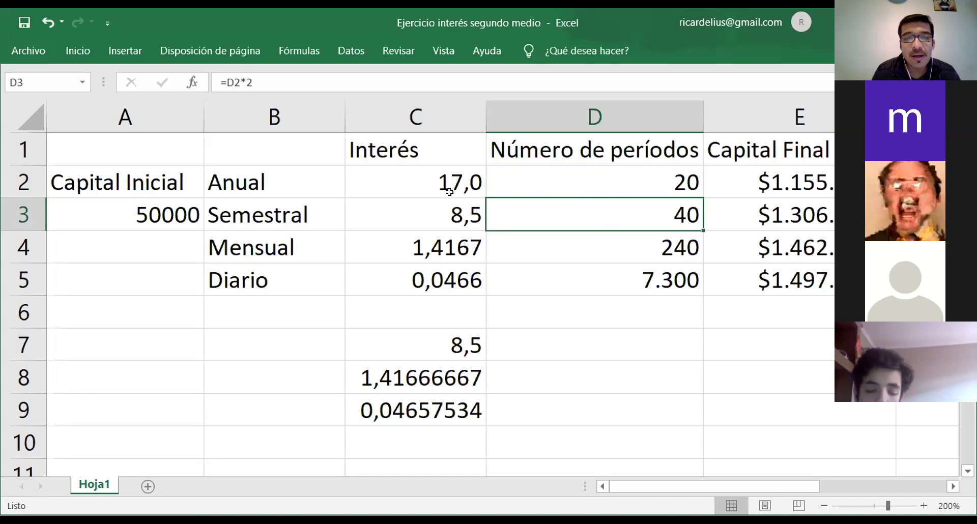
click(606, 182)
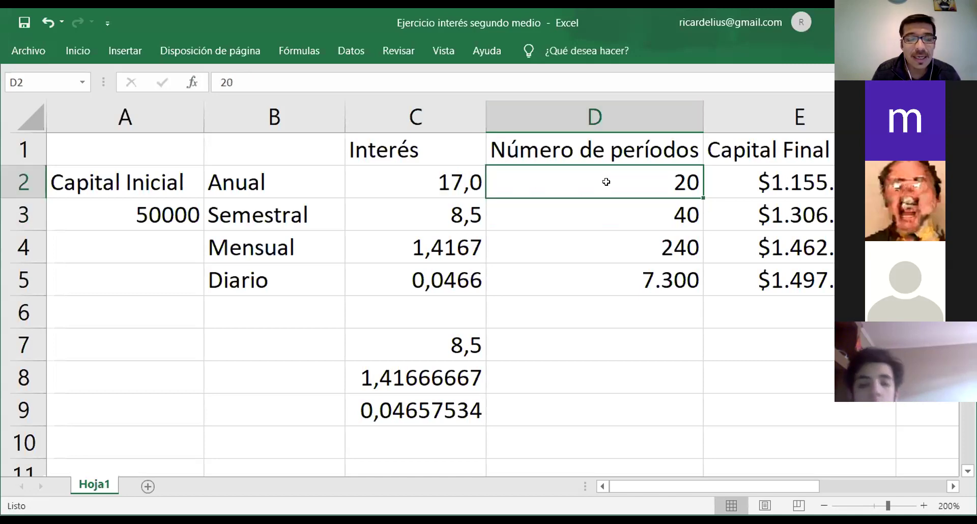
click(667, 218)
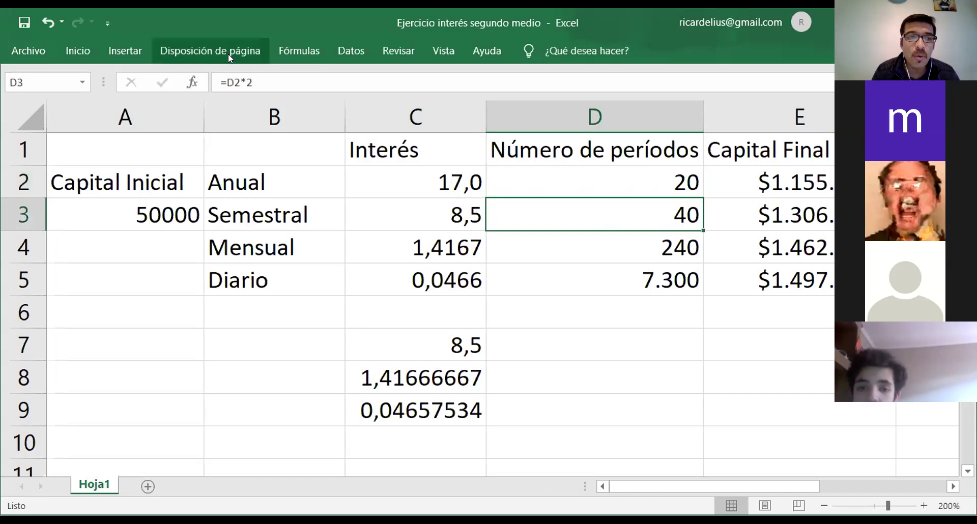
Calculate the semiannual number of periods in cell D7 with the formula =D2*2.
click(582, 348)
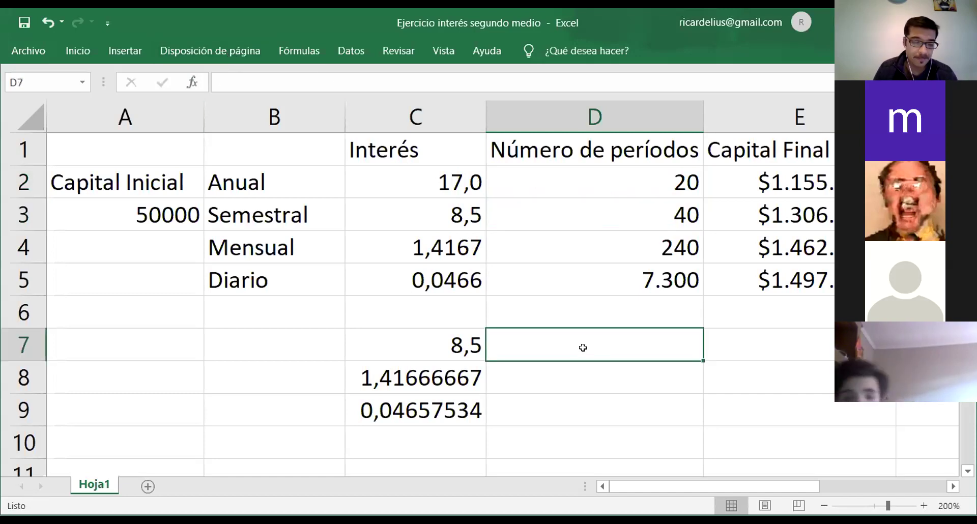
text(=)
click(677, 181)
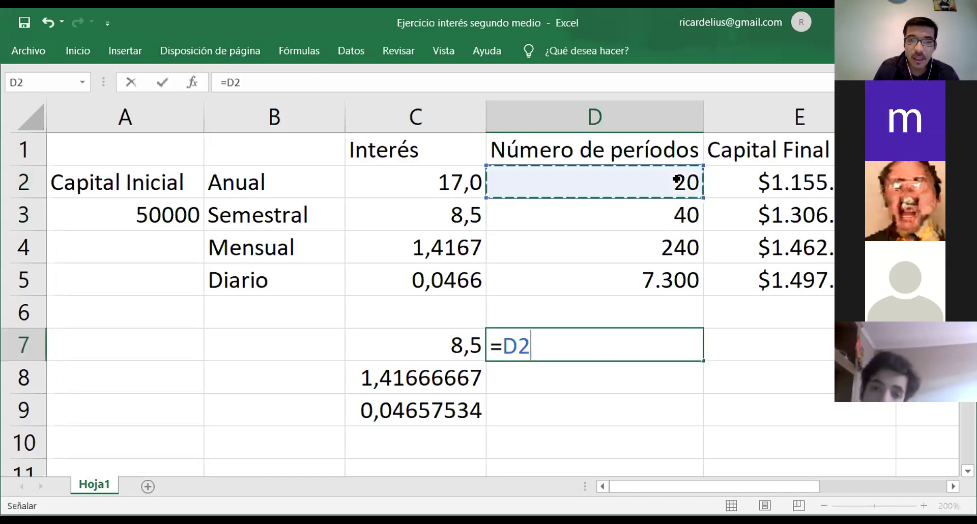
text(*)
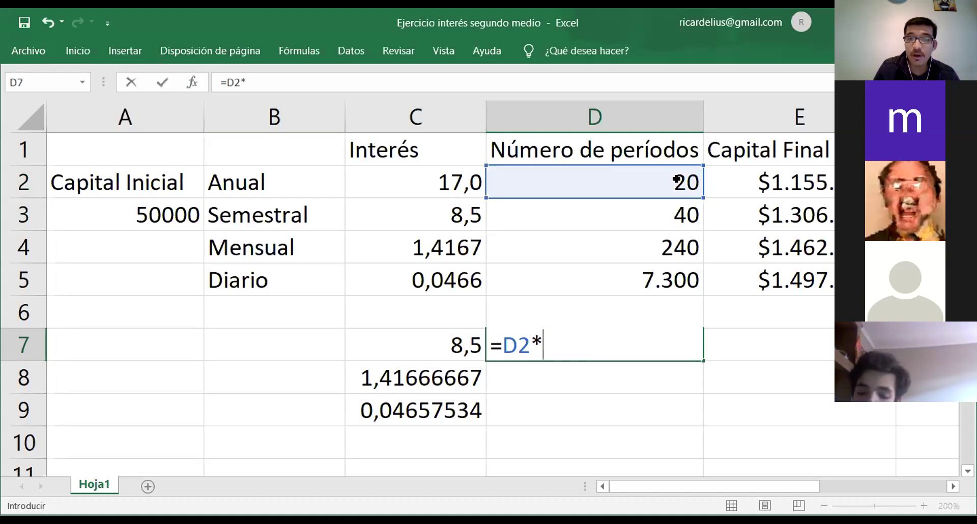
text(2)
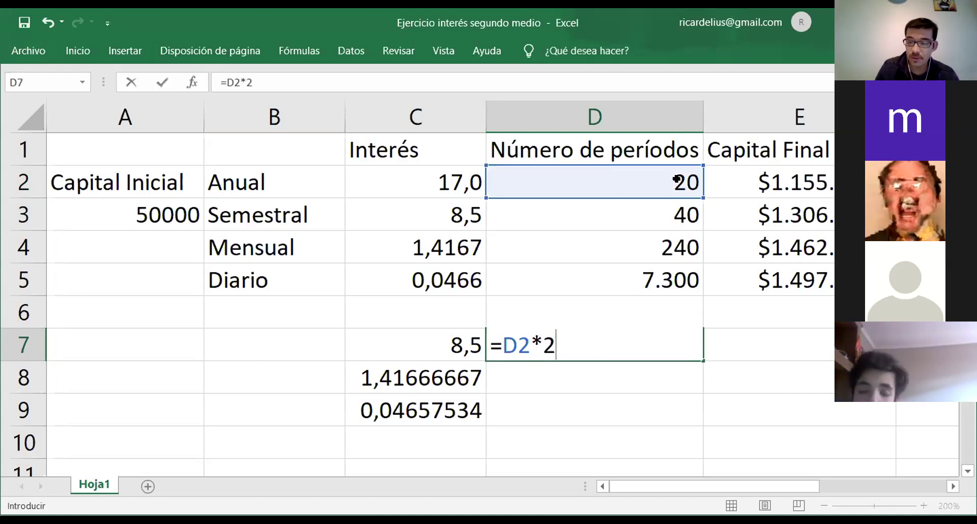
key(Return)
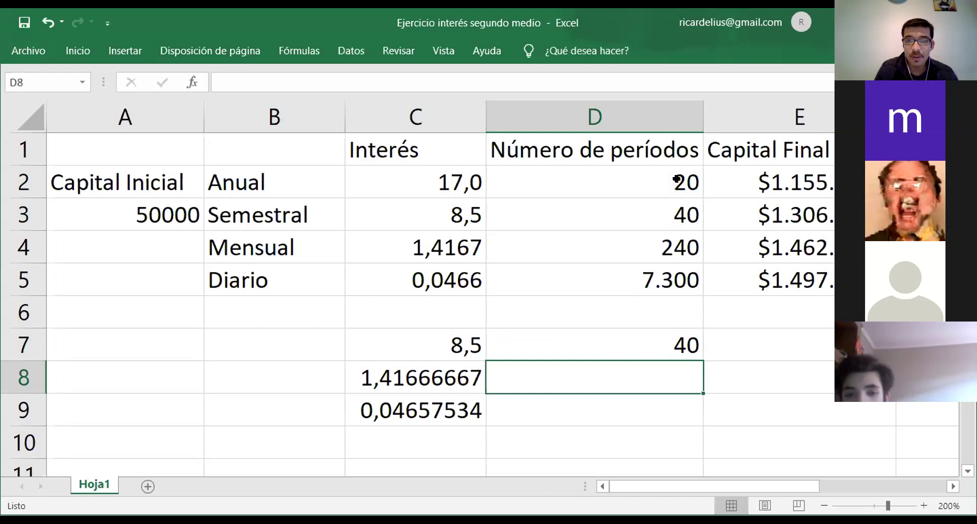
Calculate the monthly number of periods in cell D8 with the formula =D2*12.
text(=)
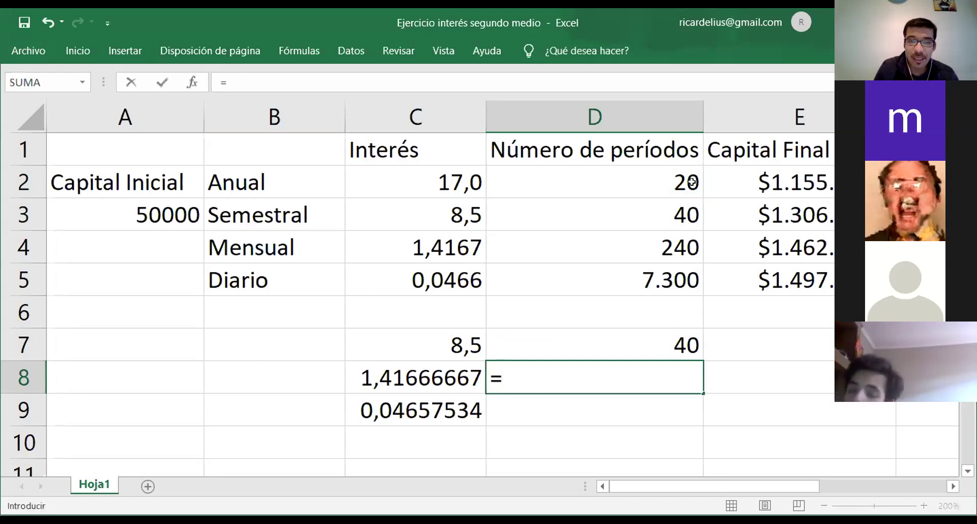
click(667, 177)
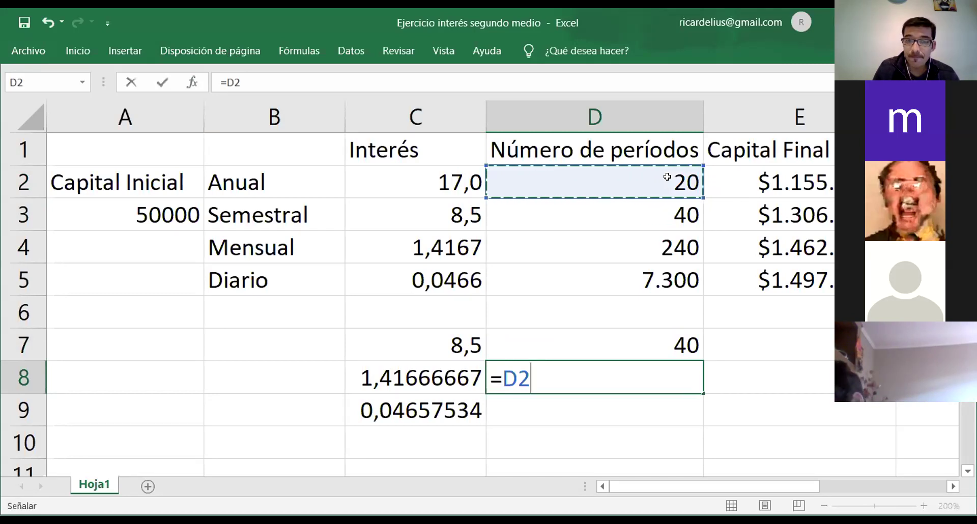
text(*)
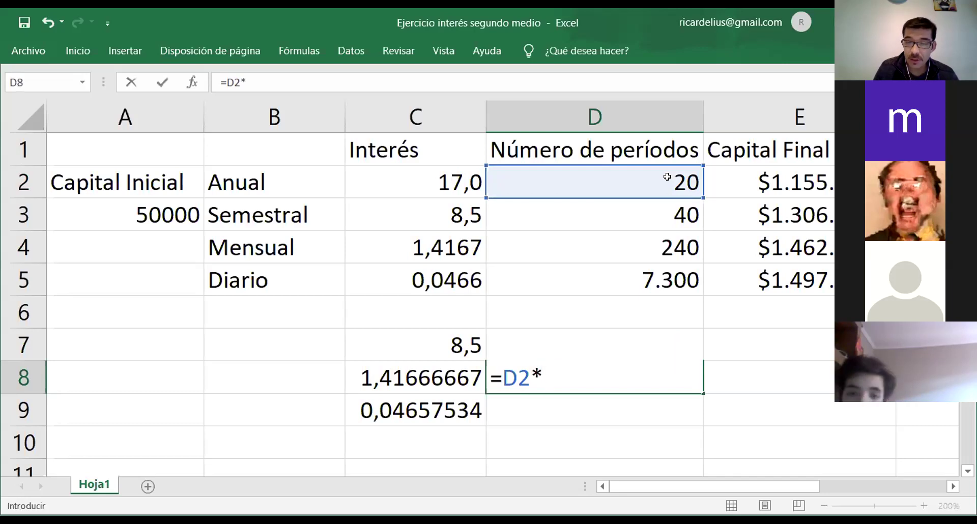
text(12)
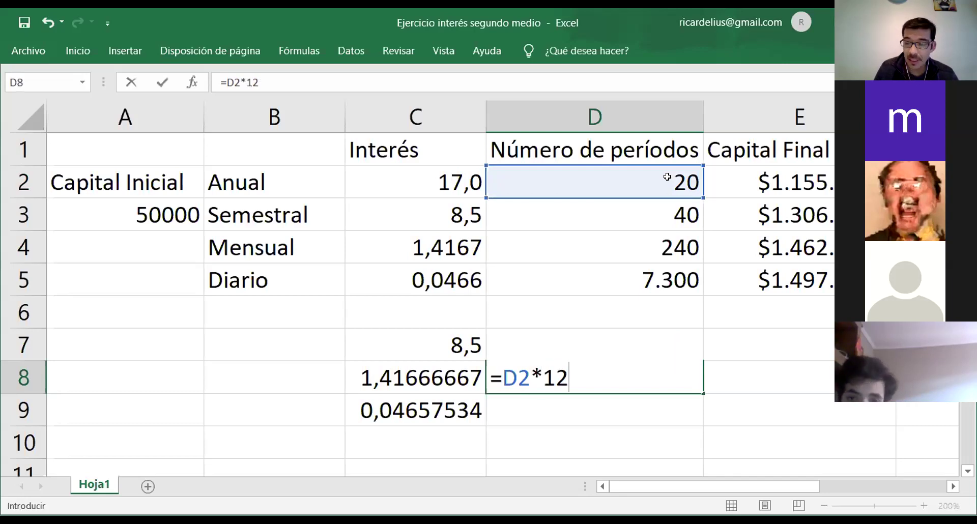
key(Return)
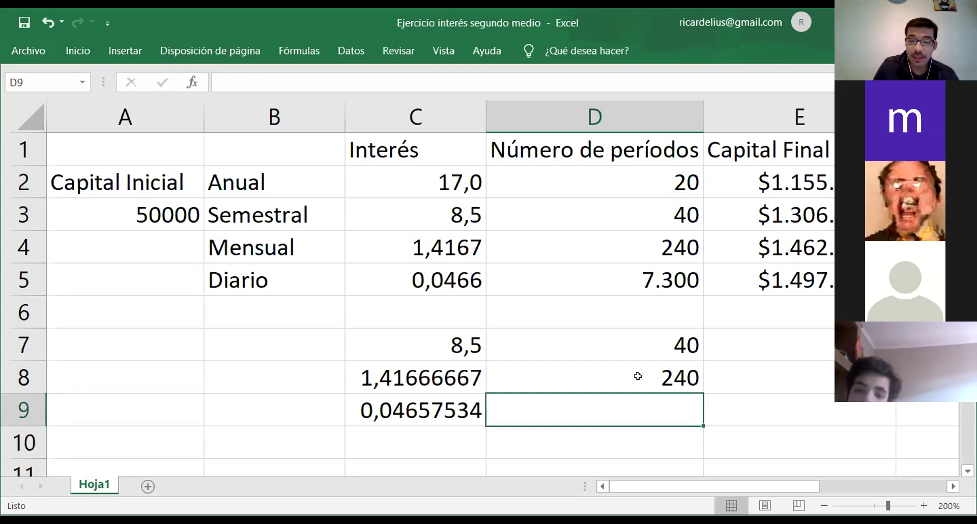
Calculate the daily number of periods in cell D9 with the formula =D2*365.
text(=)
click(661, 181)
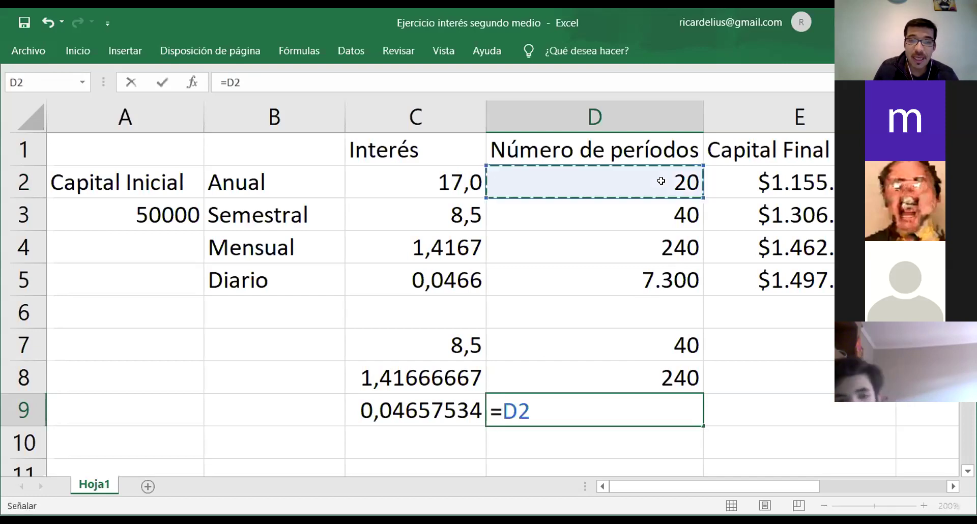
text(*365)
key(Return)
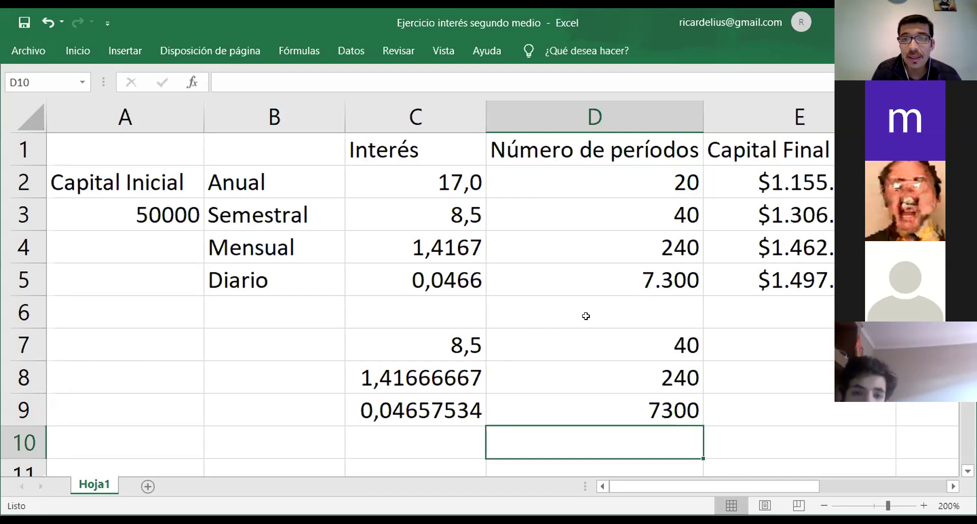
Check the final capital formula in E2 and enter the absolute reference =$A$3 to the initial capital in cell E7.
click(807, 175)
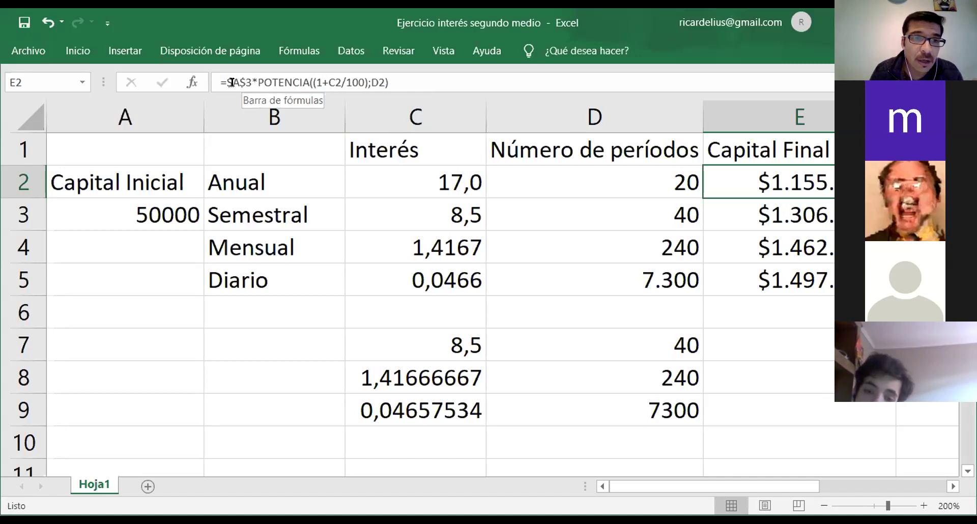
click(758, 344)
text(=)
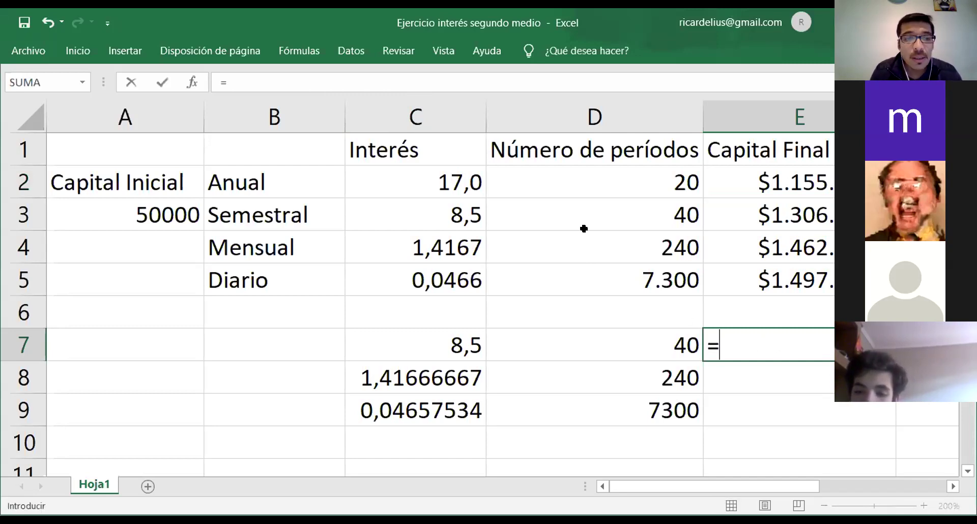
click(172, 213)
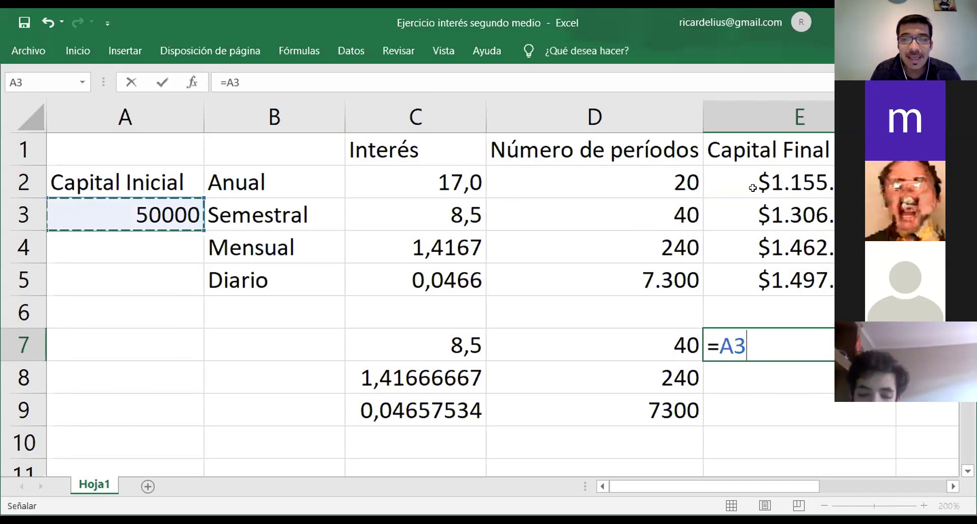
click(717, 341)
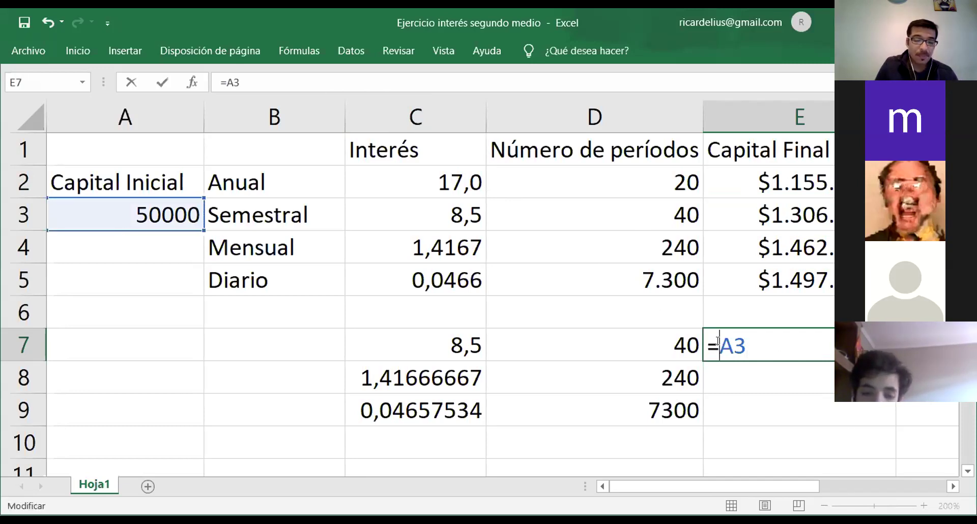
text($)
key(Right)
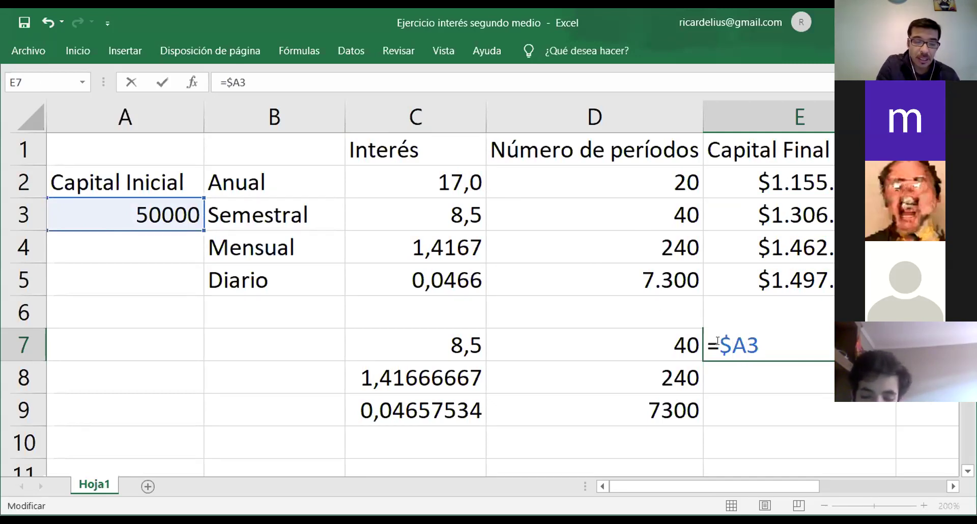
text($)
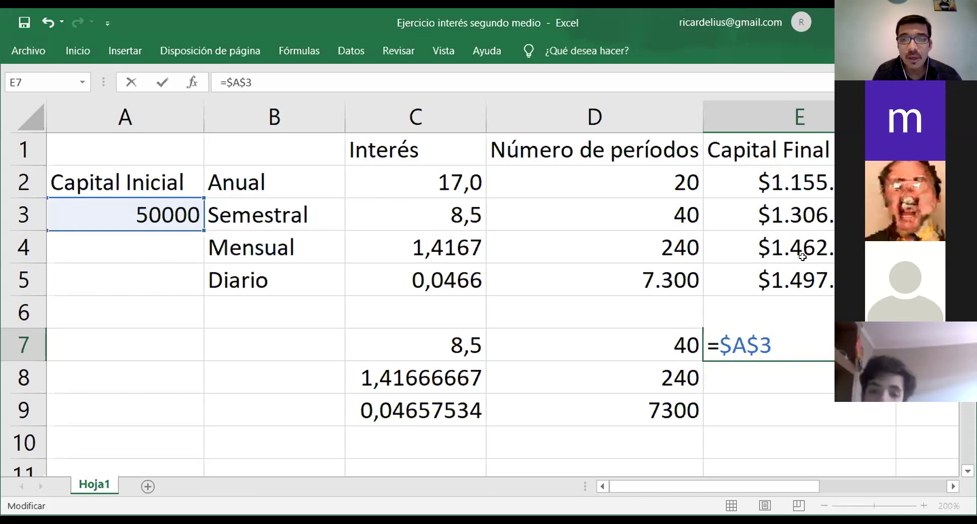
click(813, 186)
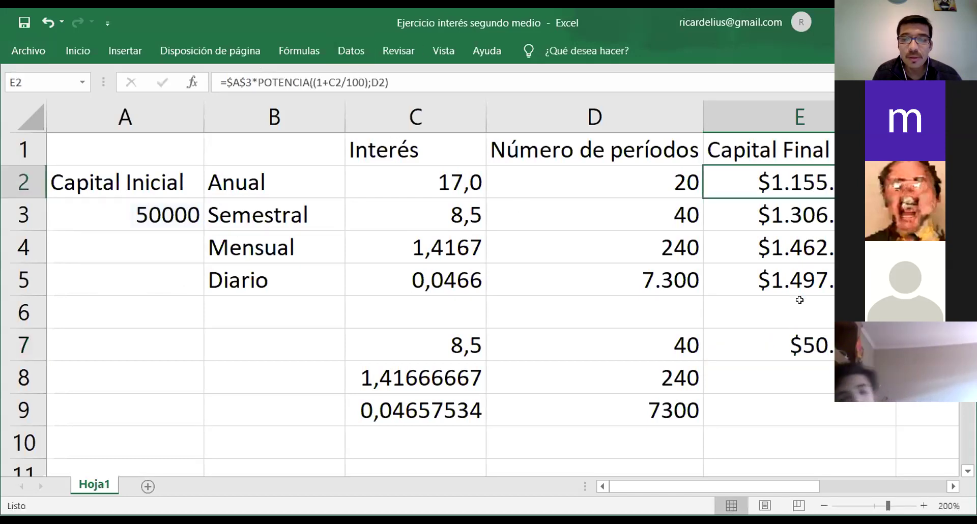
Try to extend the formula in E7 by multiplying $A$3 by the POTENCIA function with an opening parenthesis for its base.
click(799, 344)
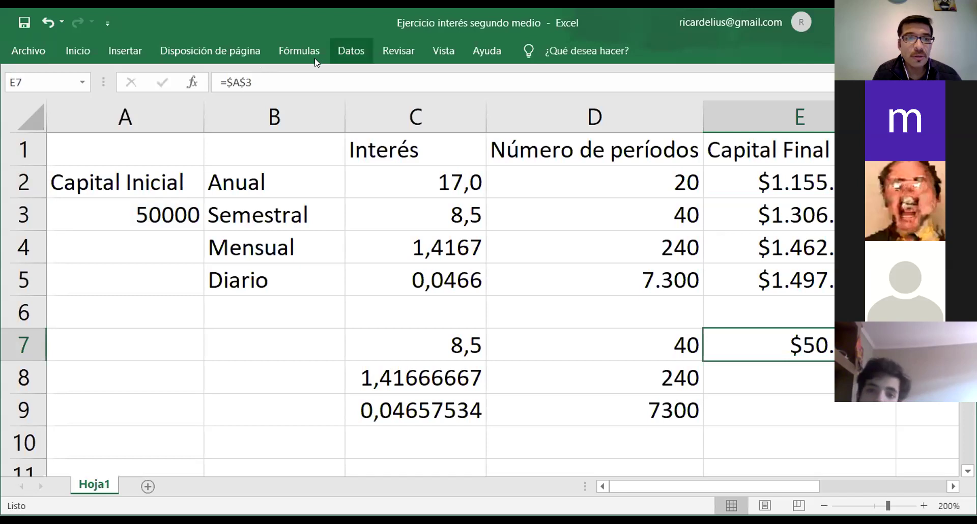
click(281, 75)
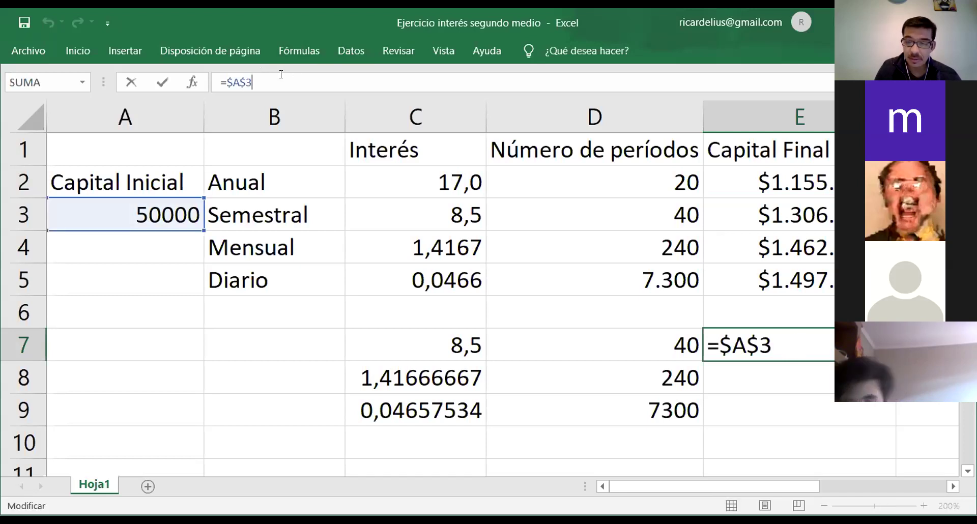
text(*)
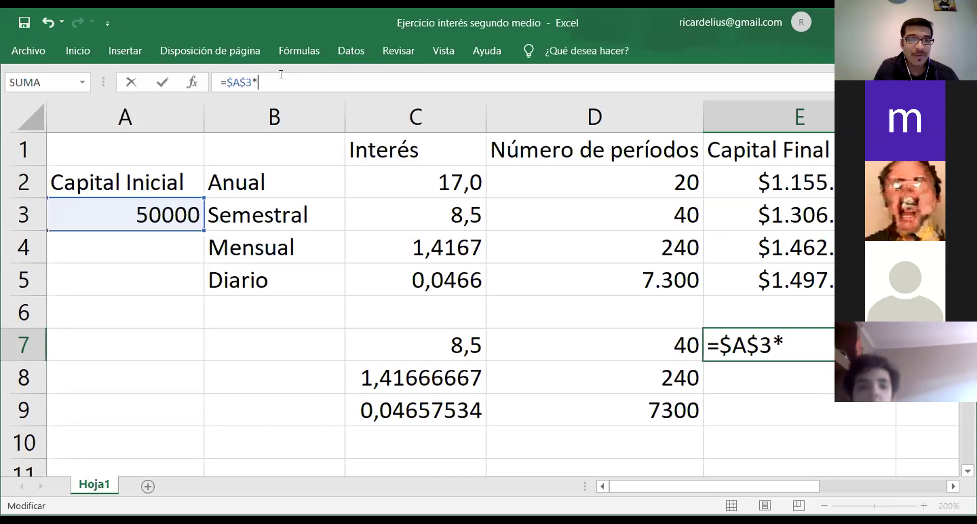
text(po)
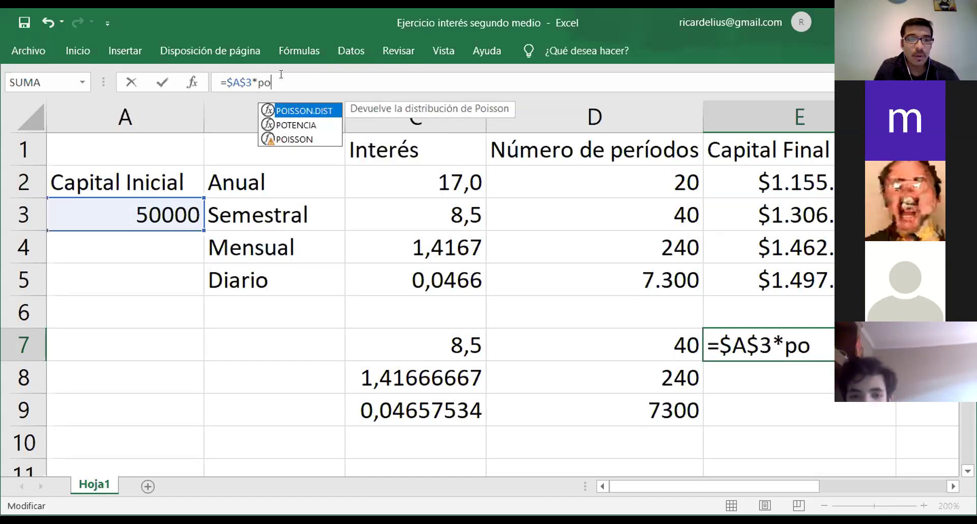
click(291, 126)
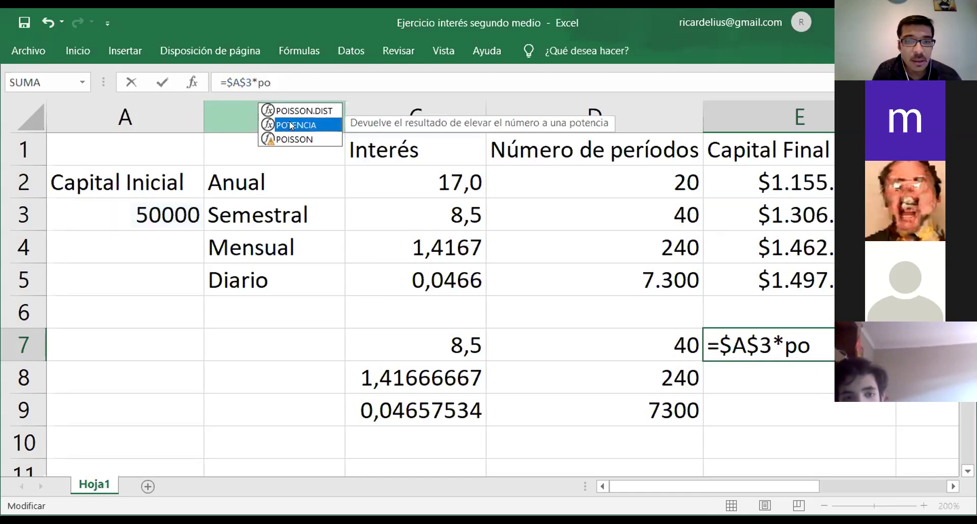
double_click(290, 126)
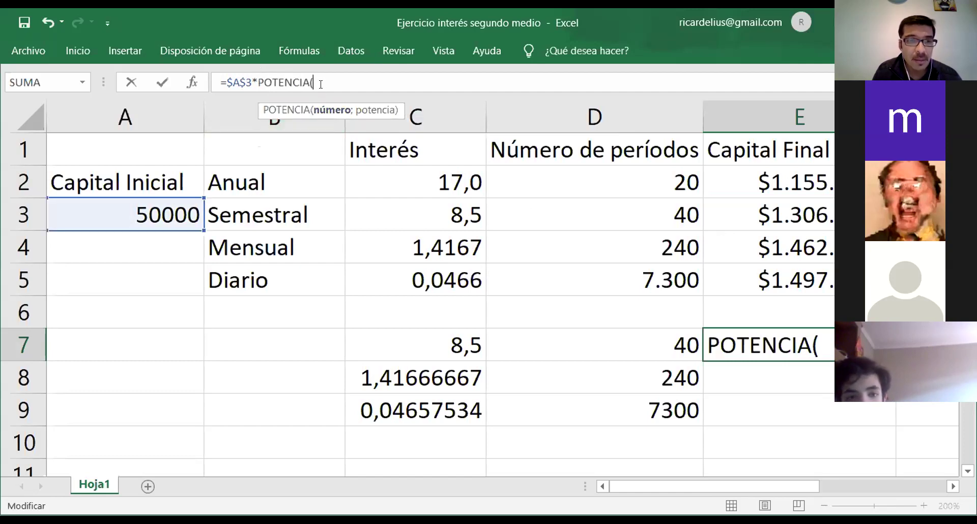
text(()
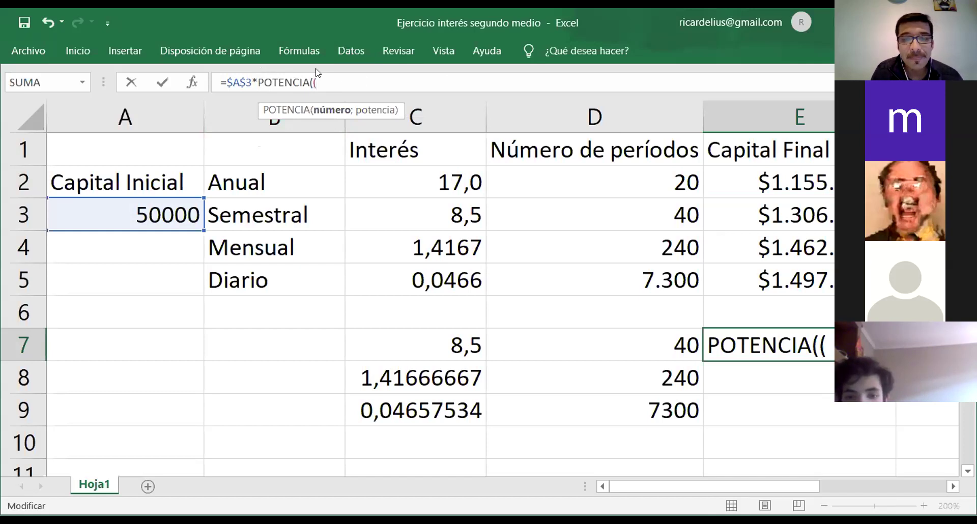
click(796, 176)
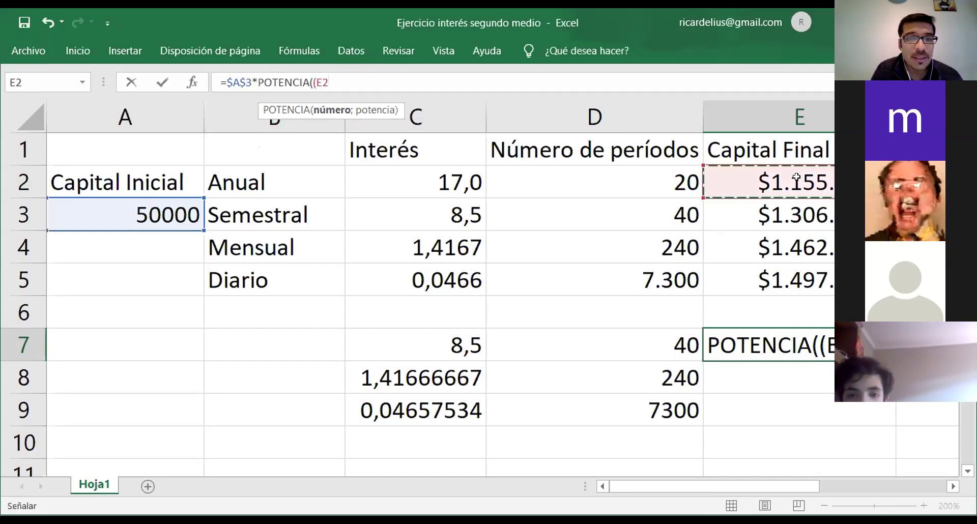
click(336, 82)
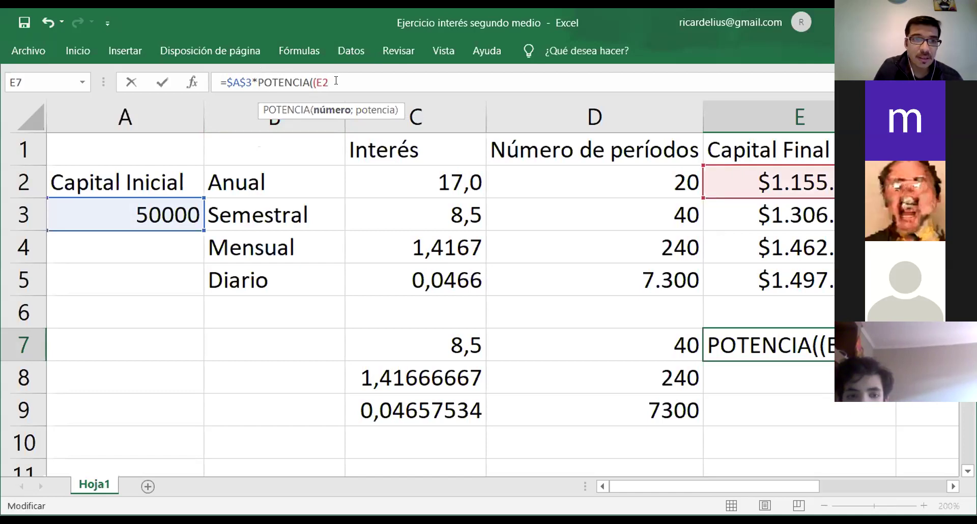
Remove the unfinished POTENCIA formula from cell E7, leaving the cell empty.
key(BackSpace)
key(BackSpace)
key(BackSpace)
key(BackSpace)
key(BackSpace)
key(BackSpace)
key(BackSpace)
key(BackSpace)
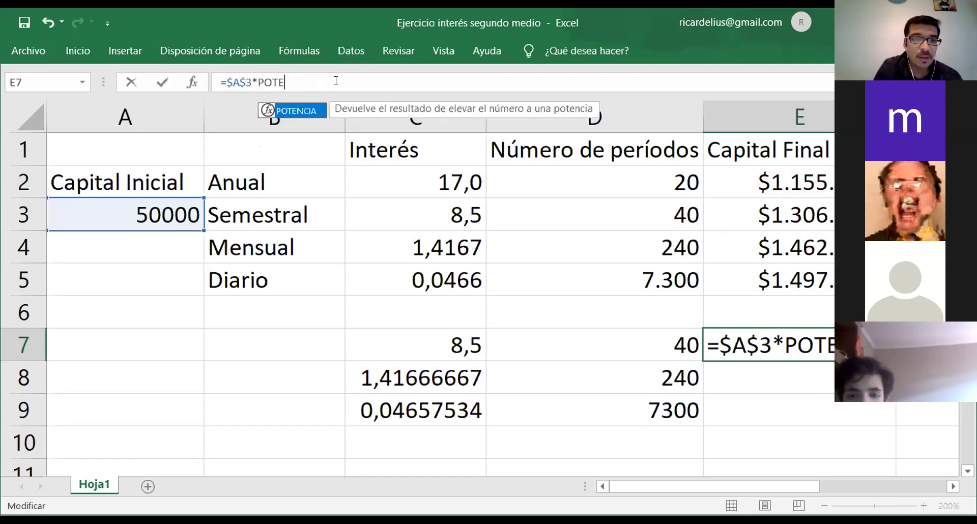
key(Escape)
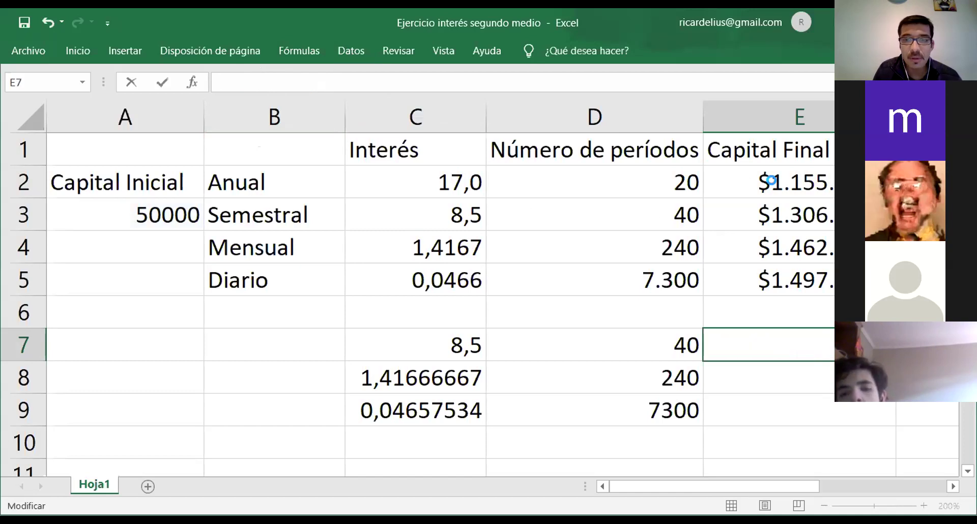
Examine the final capital formulas in E2 to E5, comparing the interest and period references used in each row.
click(745, 168)
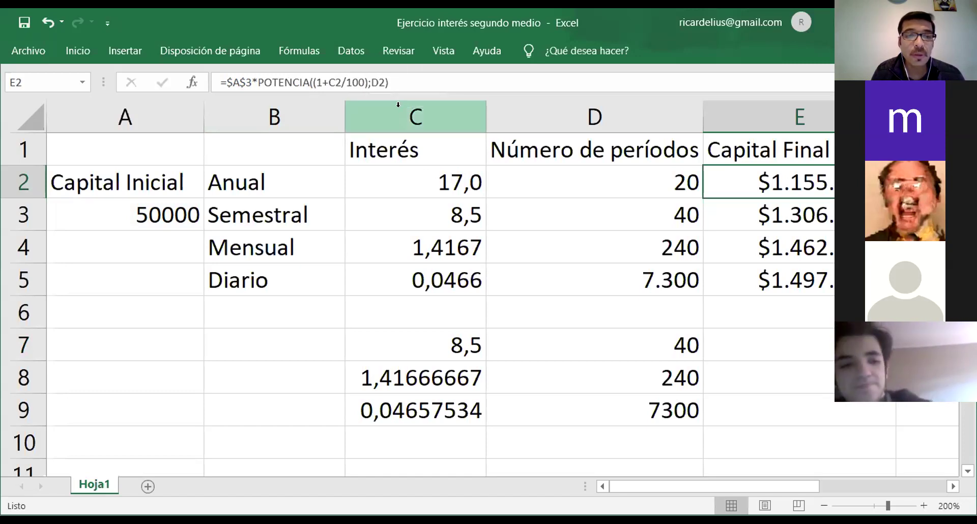
click(650, 176)
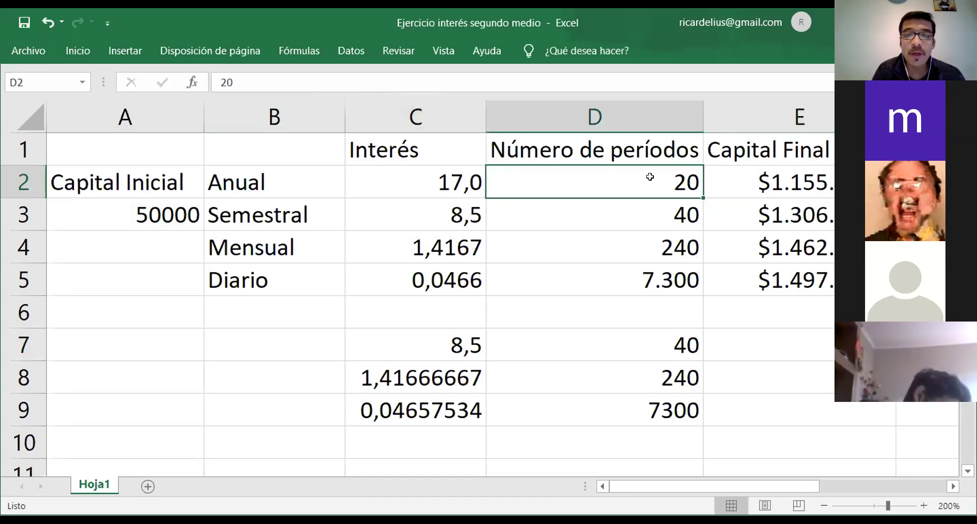
click(809, 185)
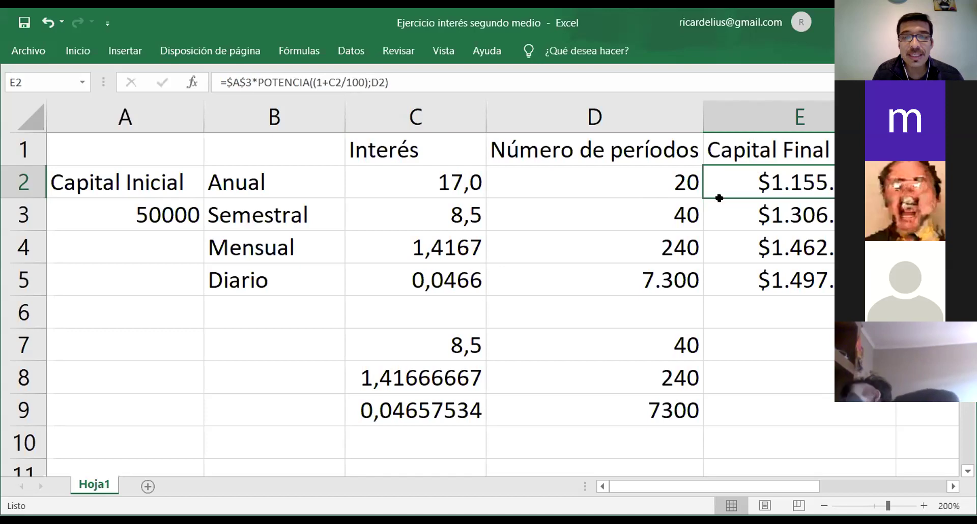
click(733, 207)
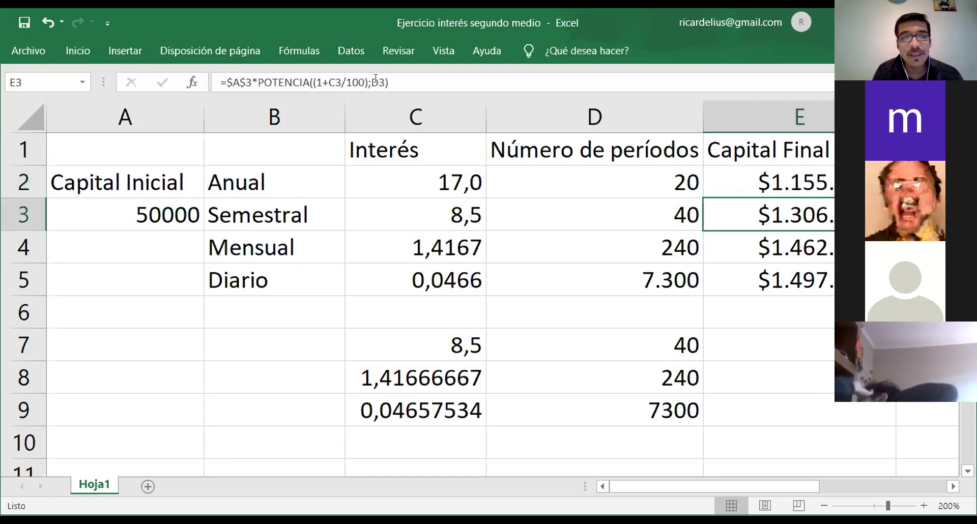
click(777, 240)
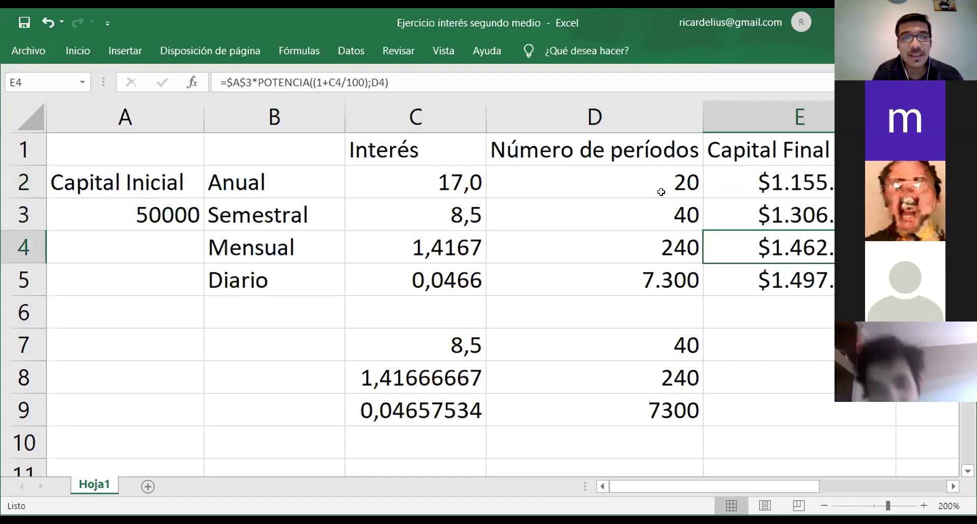
click(819, 272)
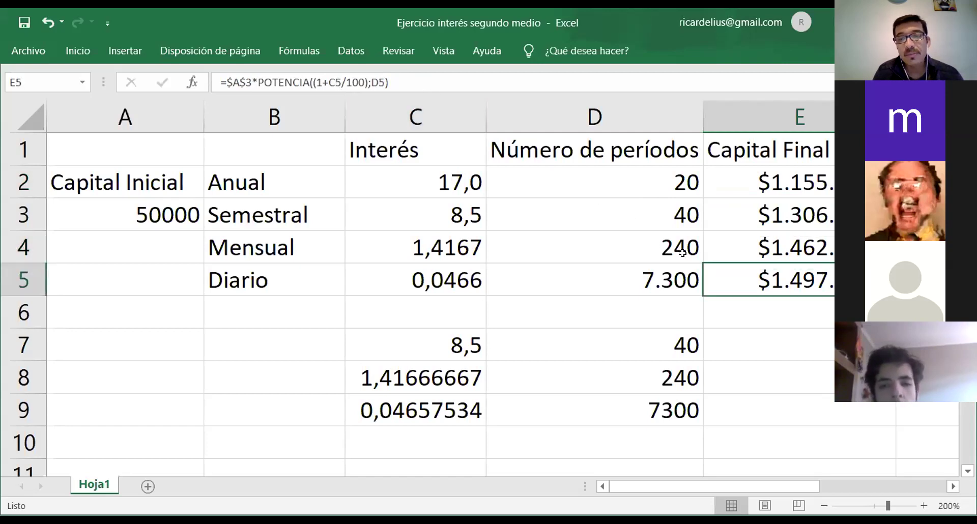
click(783, 178)
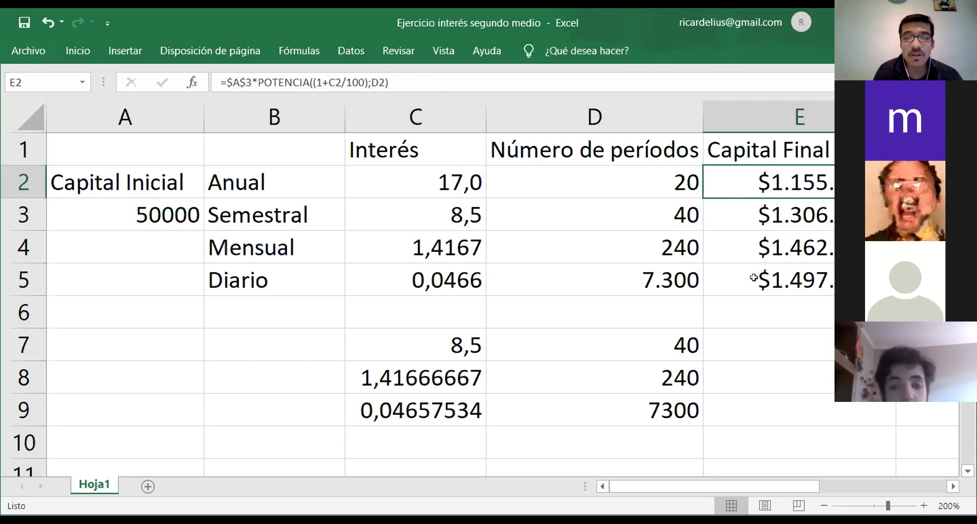
click(812, 277)
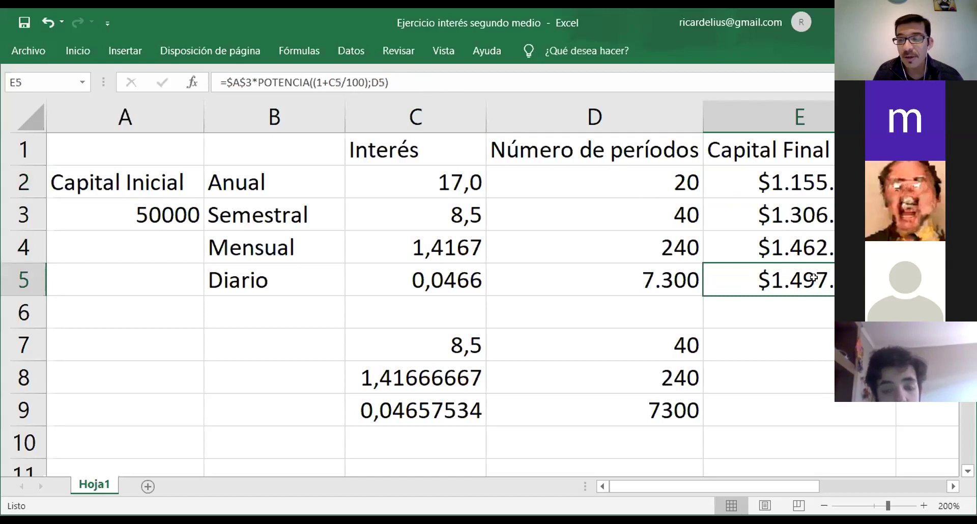